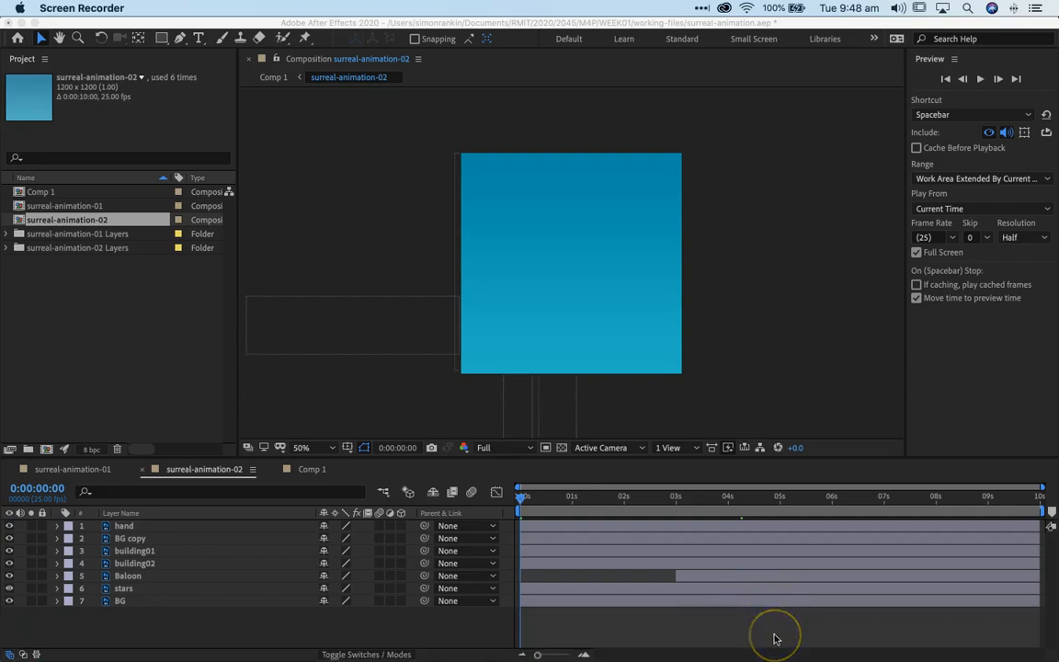
Play a preview of the finished surreal-animation-02 composition from its start.
left_click(766, 637)
key("space")
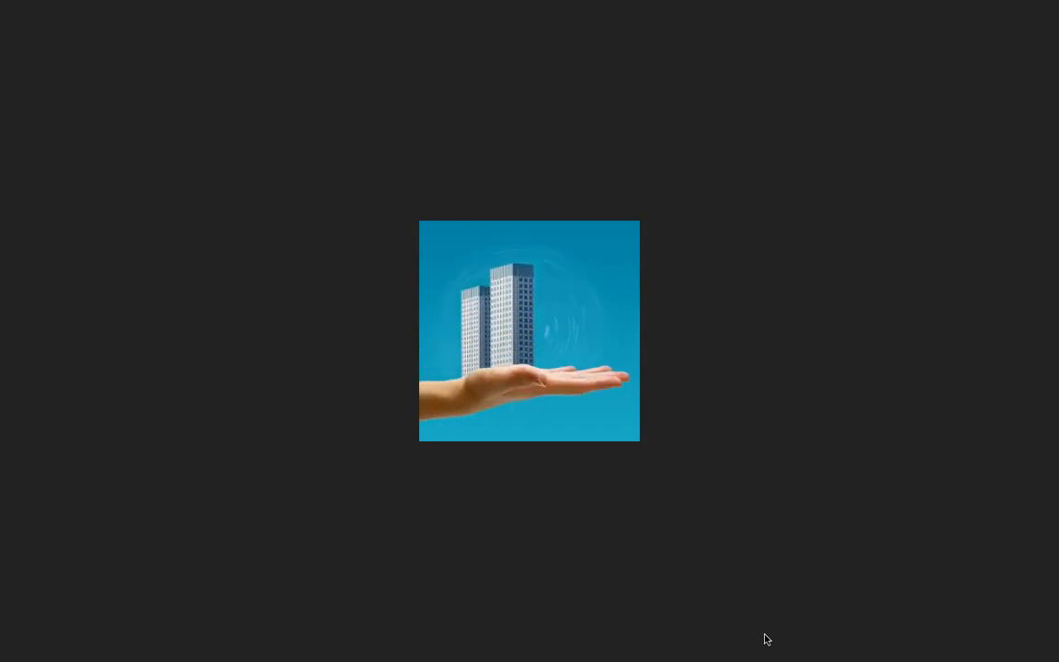
key("space")
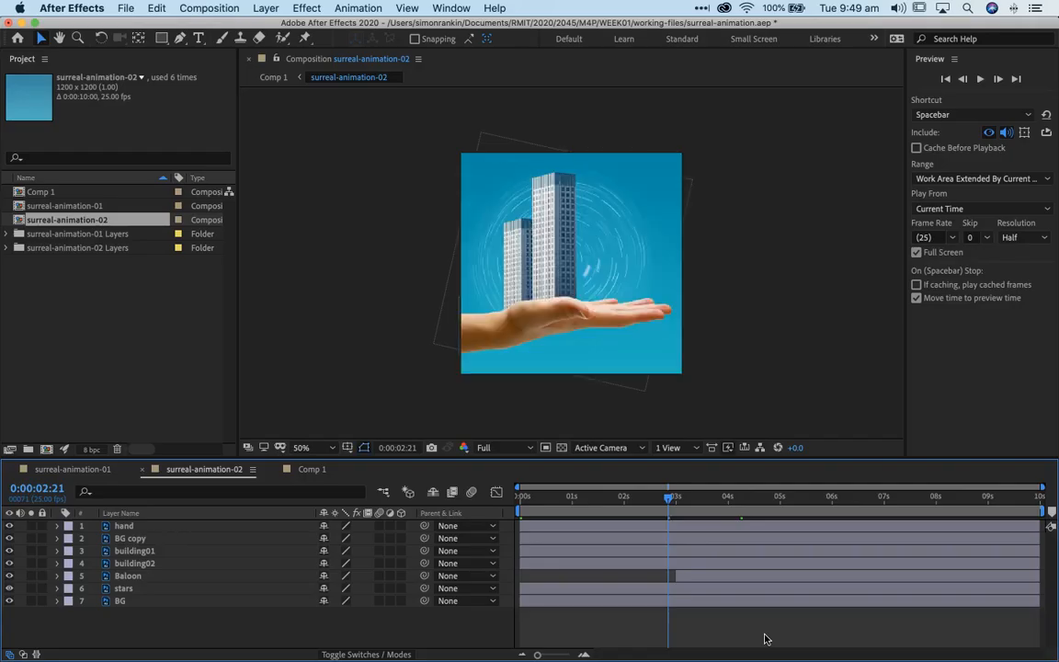
Switch to Photoshop and hide every layer above BG in surreal-animation-02.psd.
key("super+Tab")
key("super+Tab")
key("super+Tab")
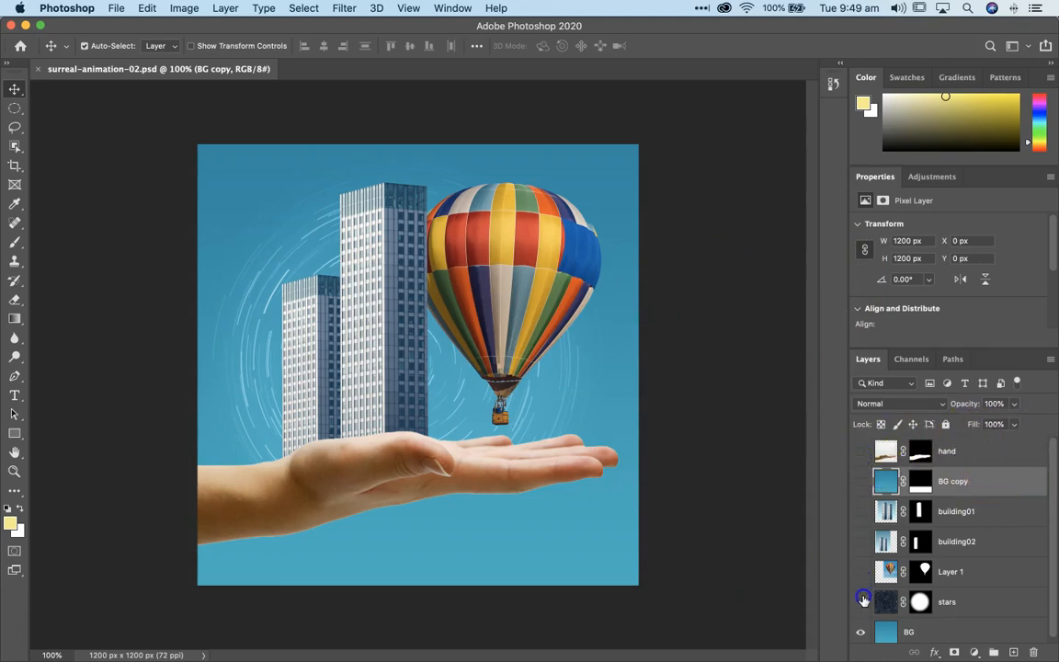
left_click_drag(863, 600, 864, 602)
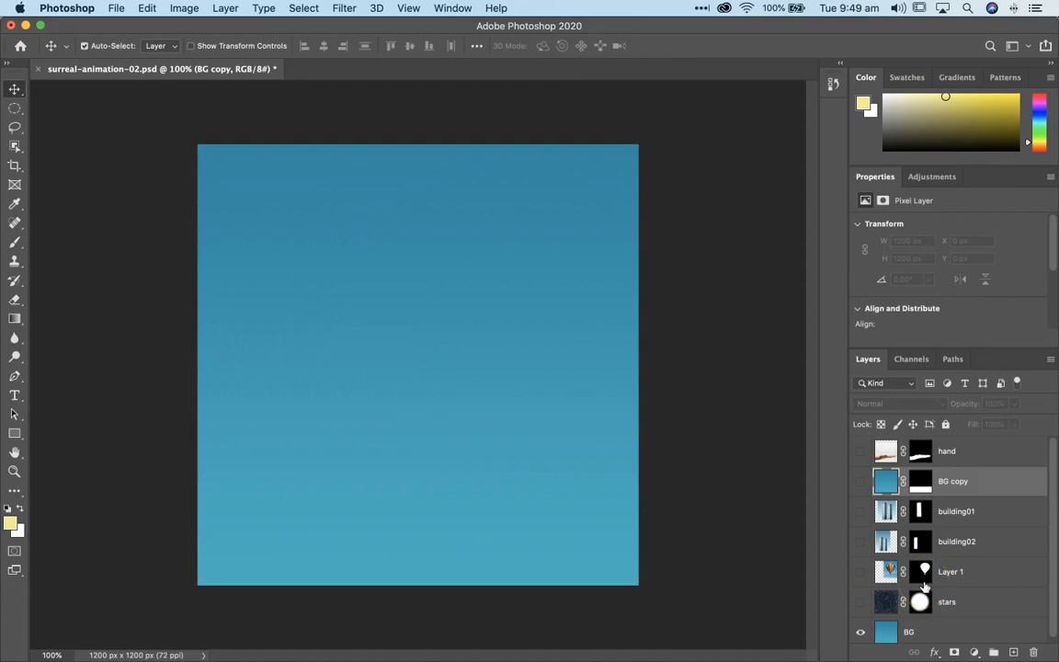
Show the stars, Layer 1, building02, building01, BG copy and hand layers again, one by one from the bottom up.
left_click(860, 601)
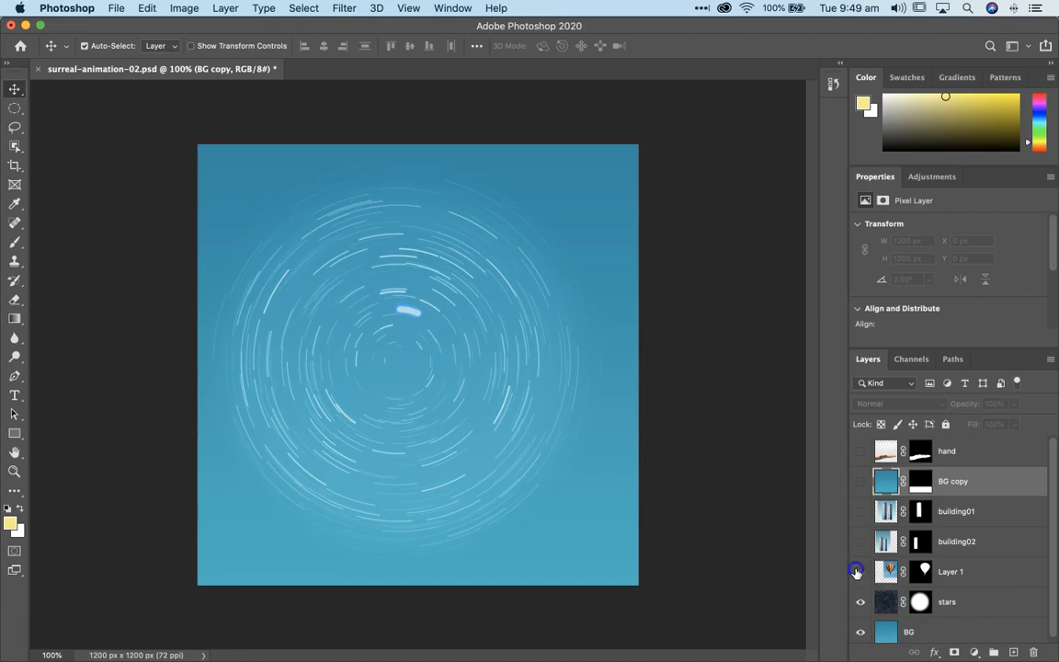
left_click(861, 571)
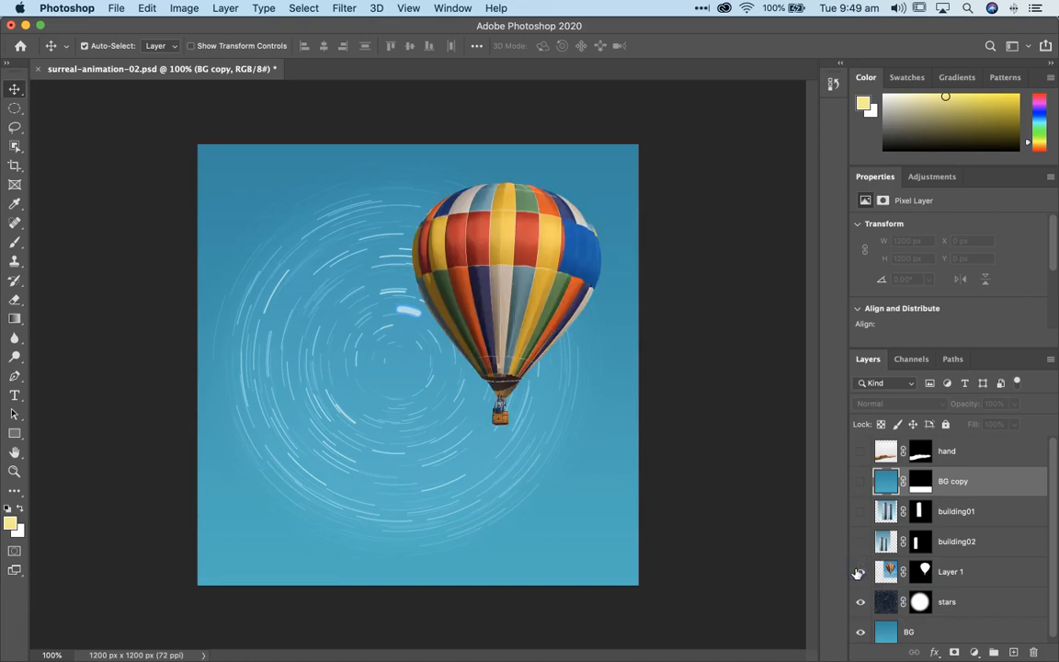
left_click(860, 542)
left_click(861, 512)
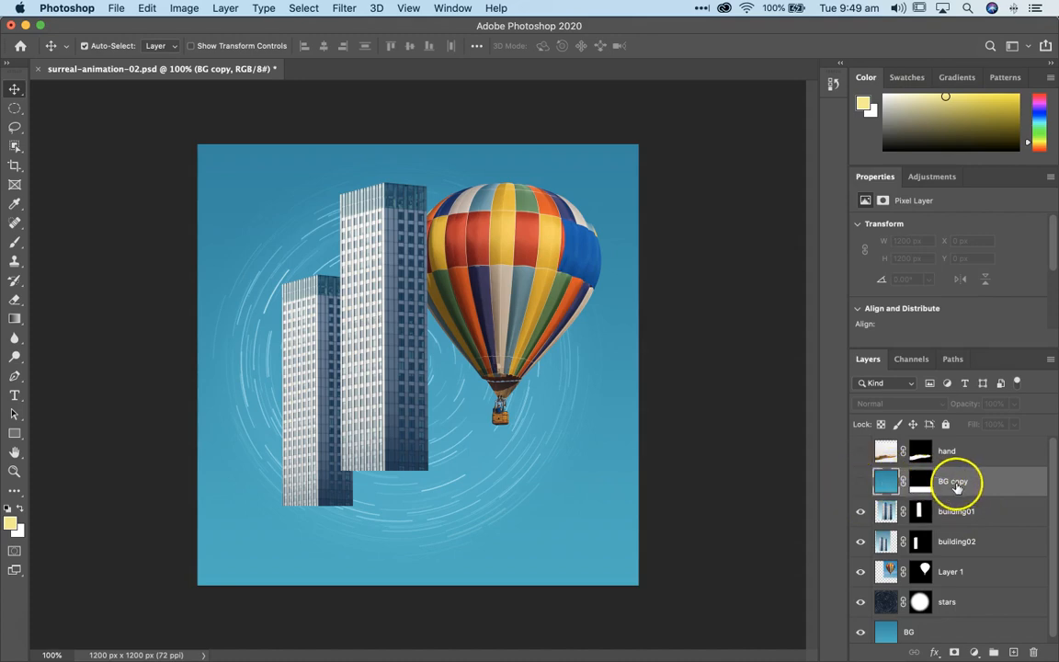
left_click(857, 485)
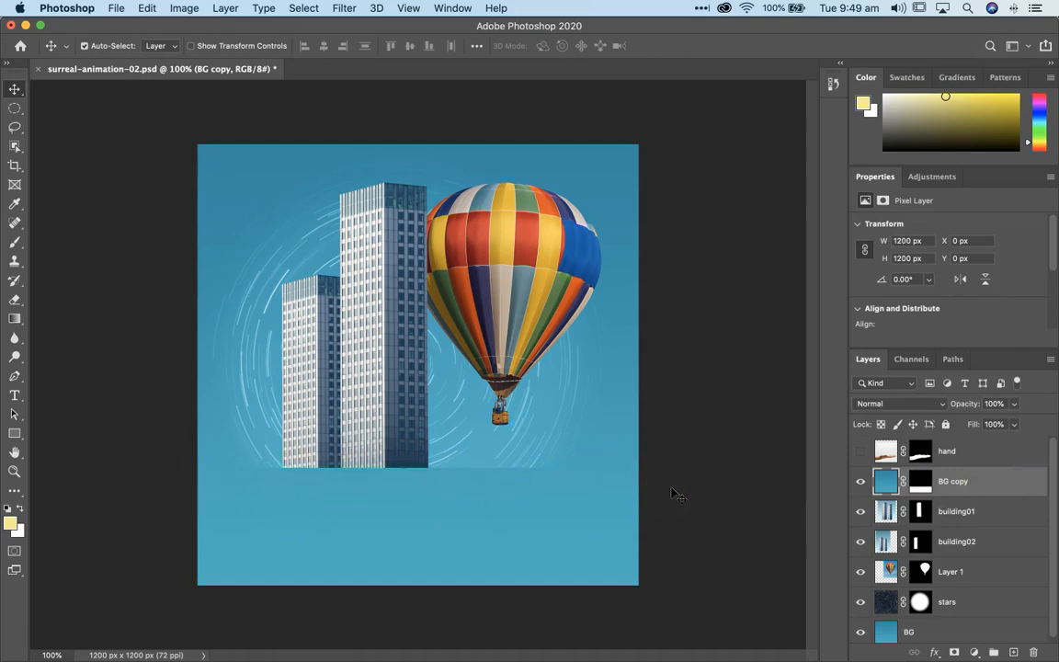
left_click(862, 452)
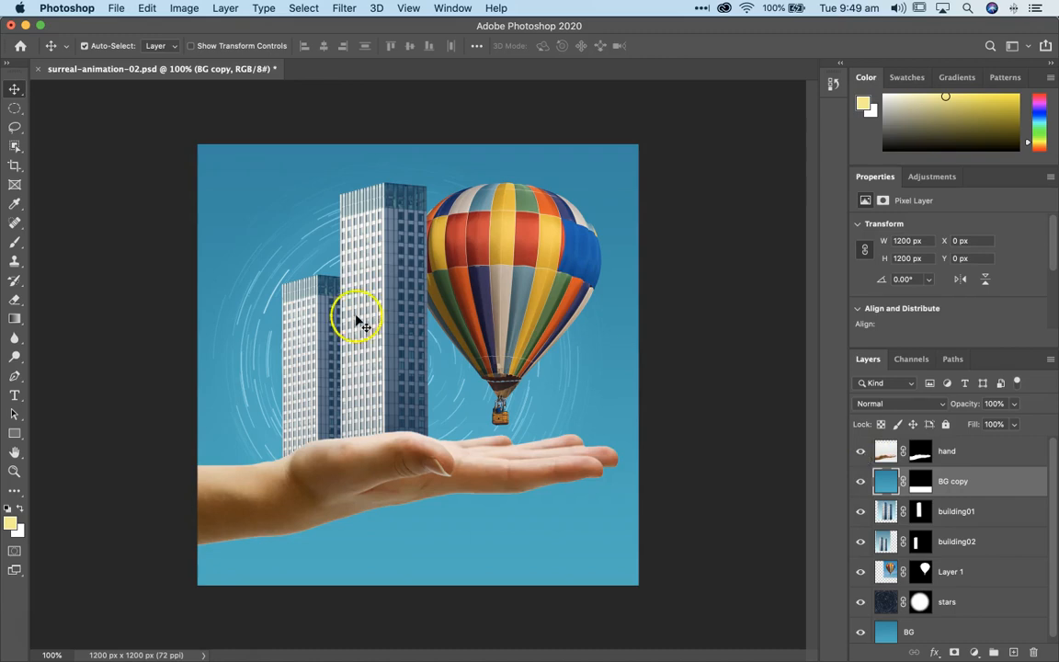
Switch back to After Effects and create a new project, discarding the changes to surreal-animation.aep.
key("super+Tab")
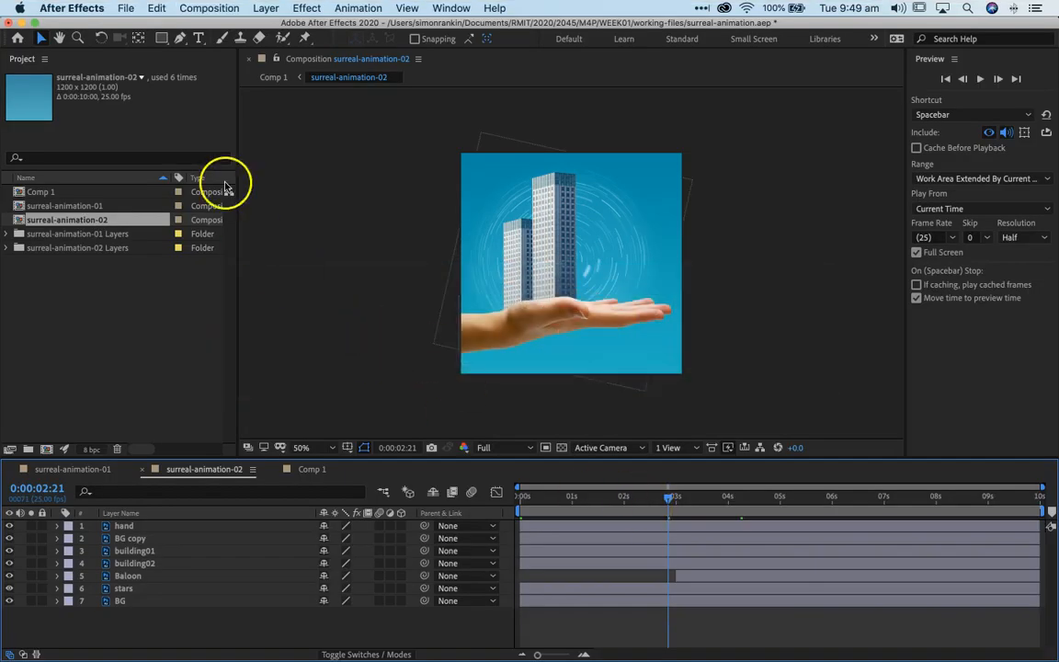
left_click(129, 9)
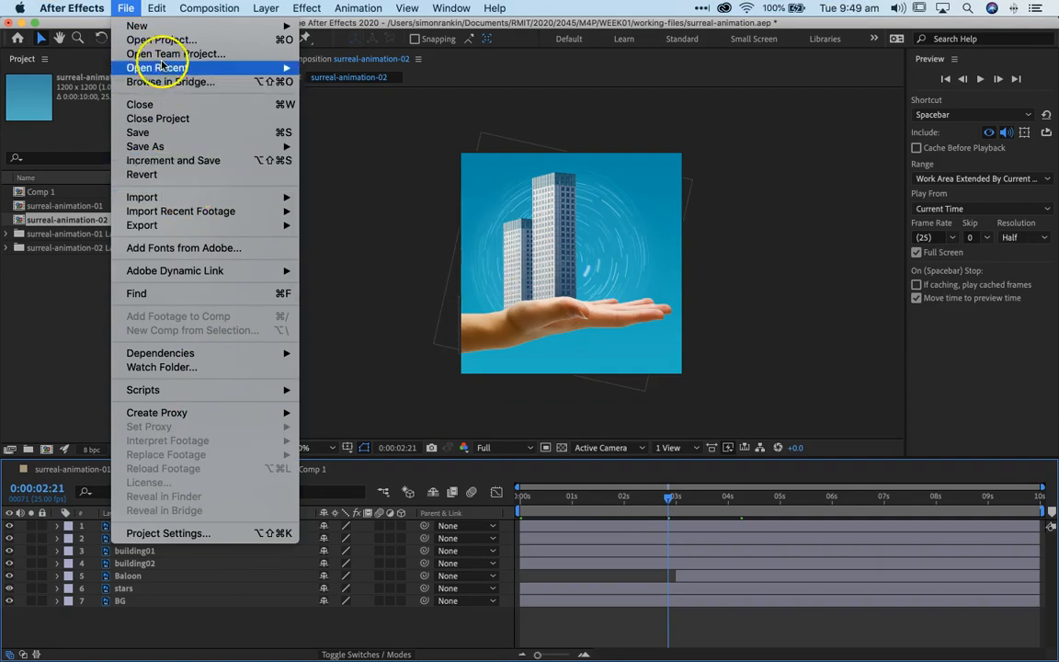
mouse_move(169, 25)
left_click(329, 30)
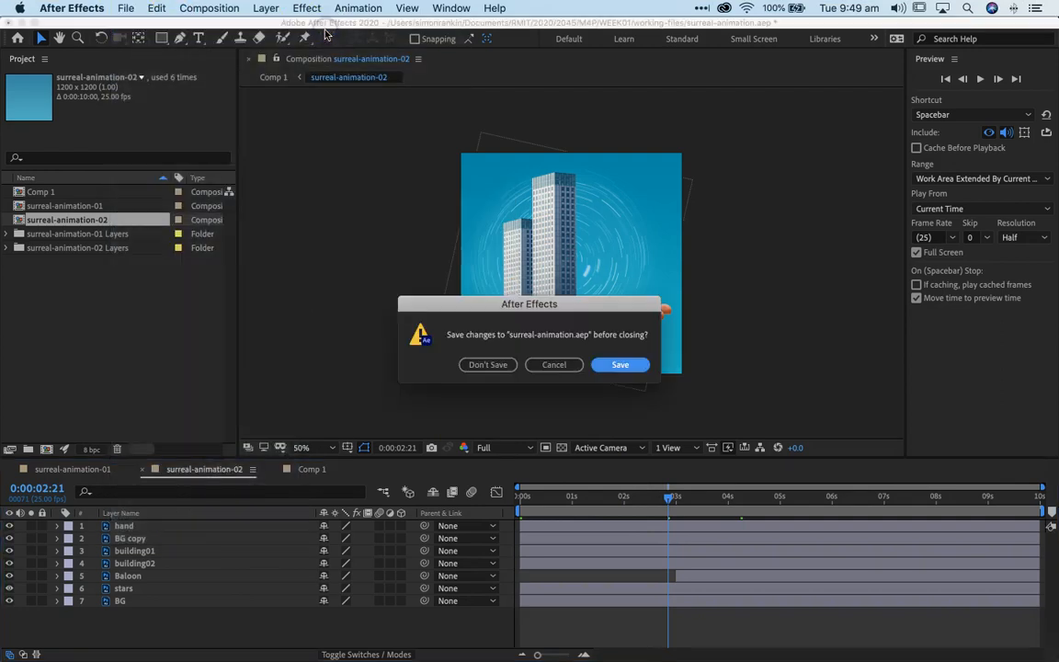
left_click(502, 369)
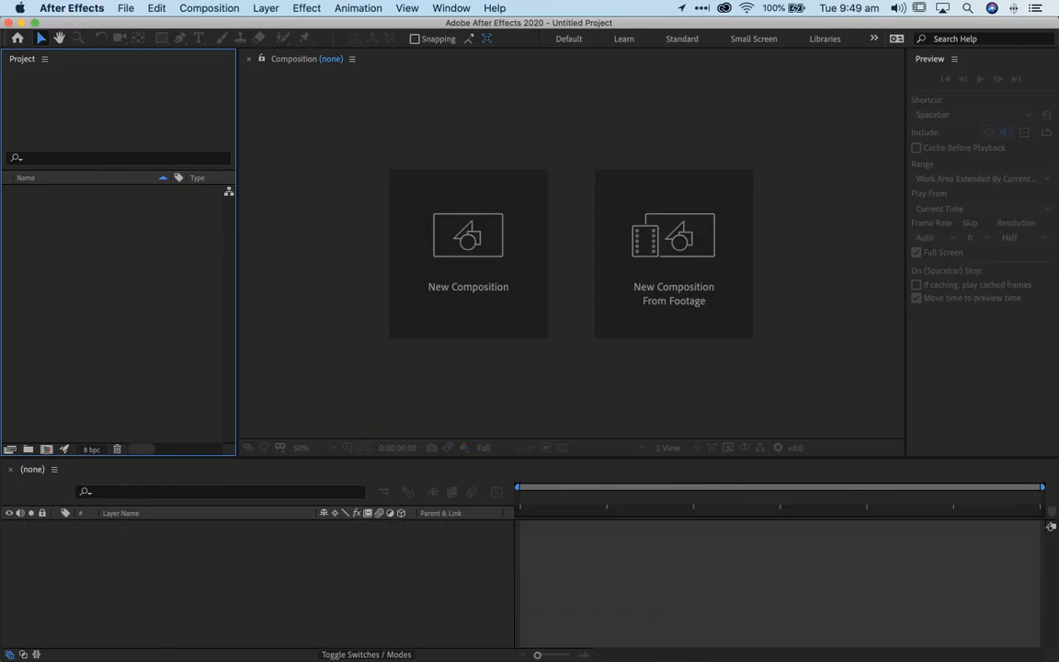
Import surreal-animation-02.psd as Composition - Retain Layer Sizes with editable layer styles.
left_click(129, 8)
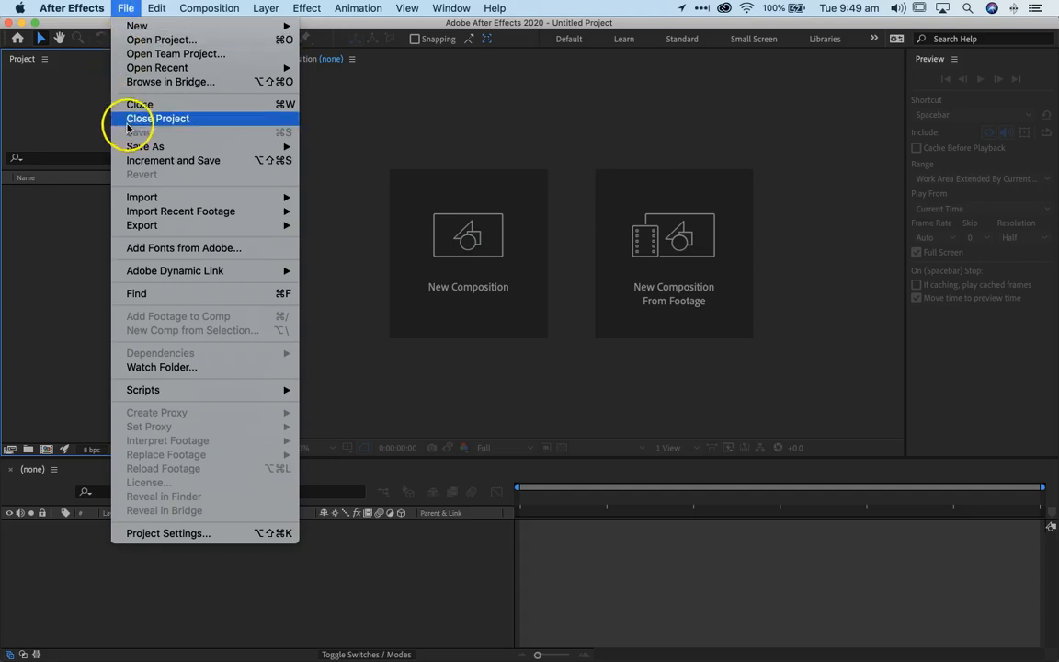
mouse_move(226, 197)
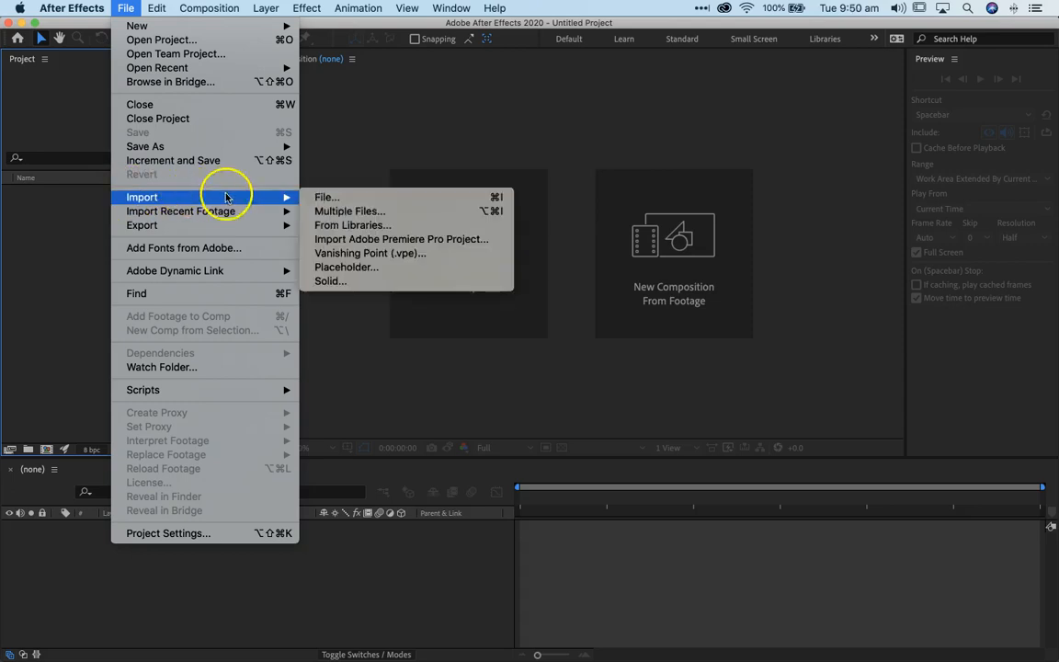
left_click(323, 199)
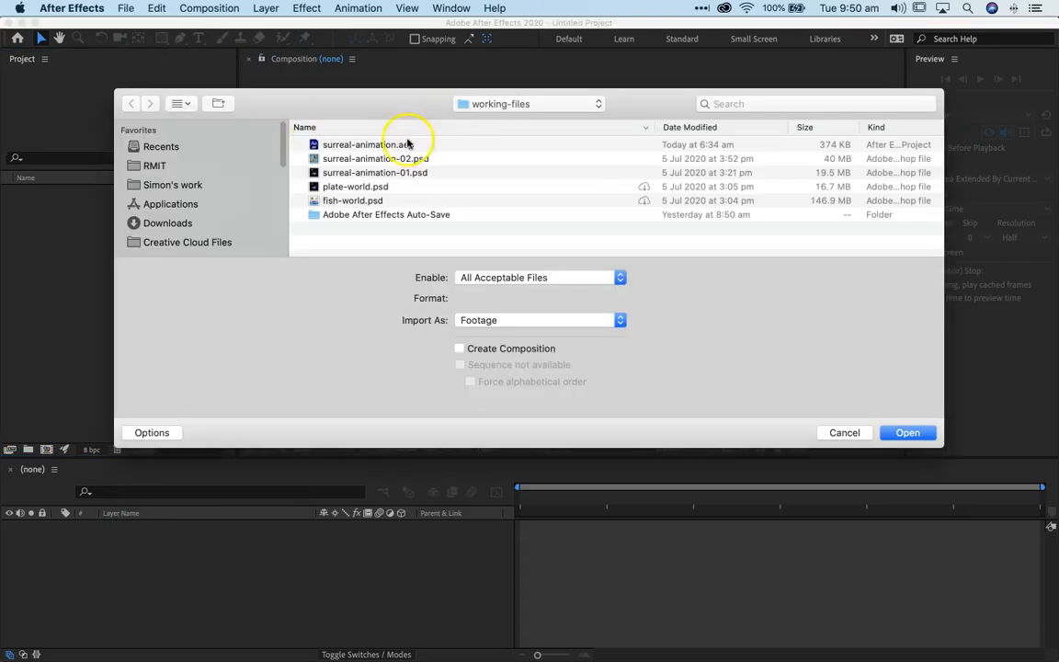
left_click(368, 158)
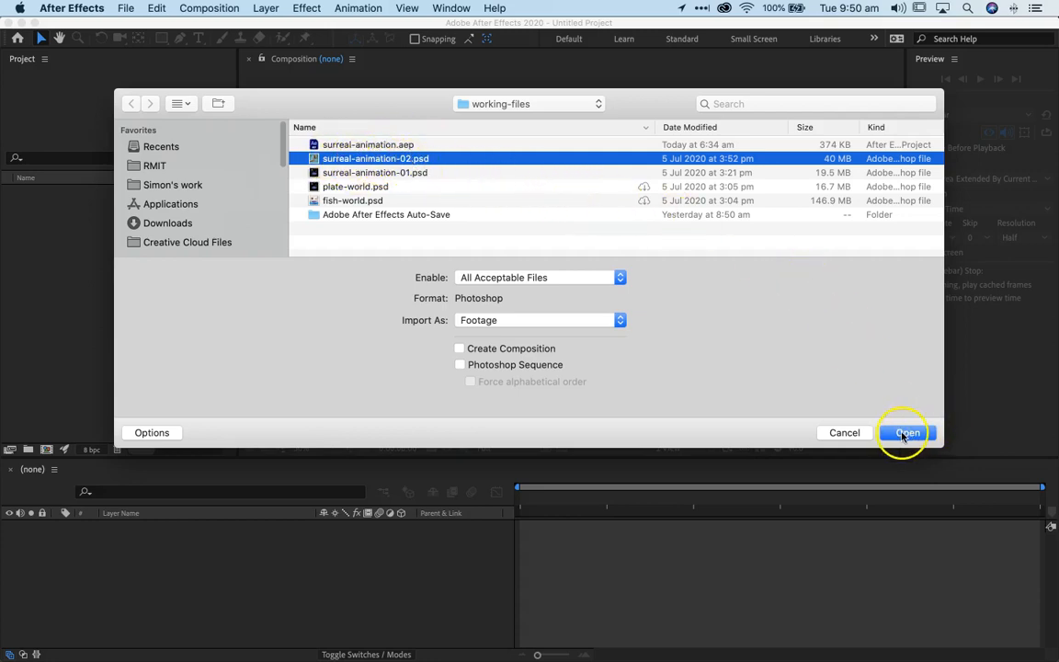
left_click(540, 321)
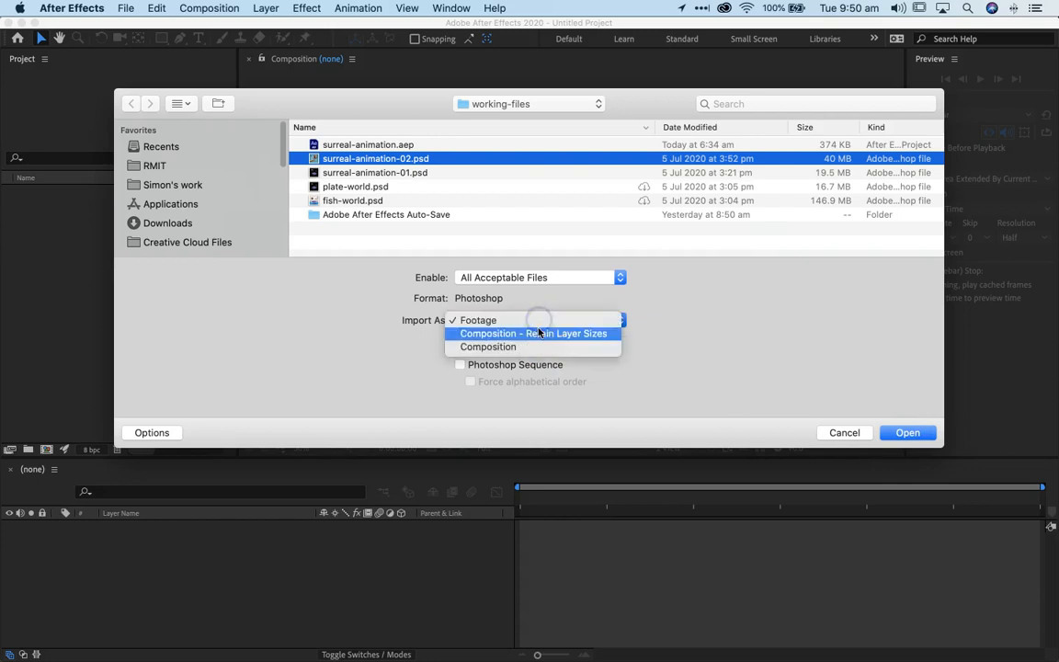
left_click(589, 335)
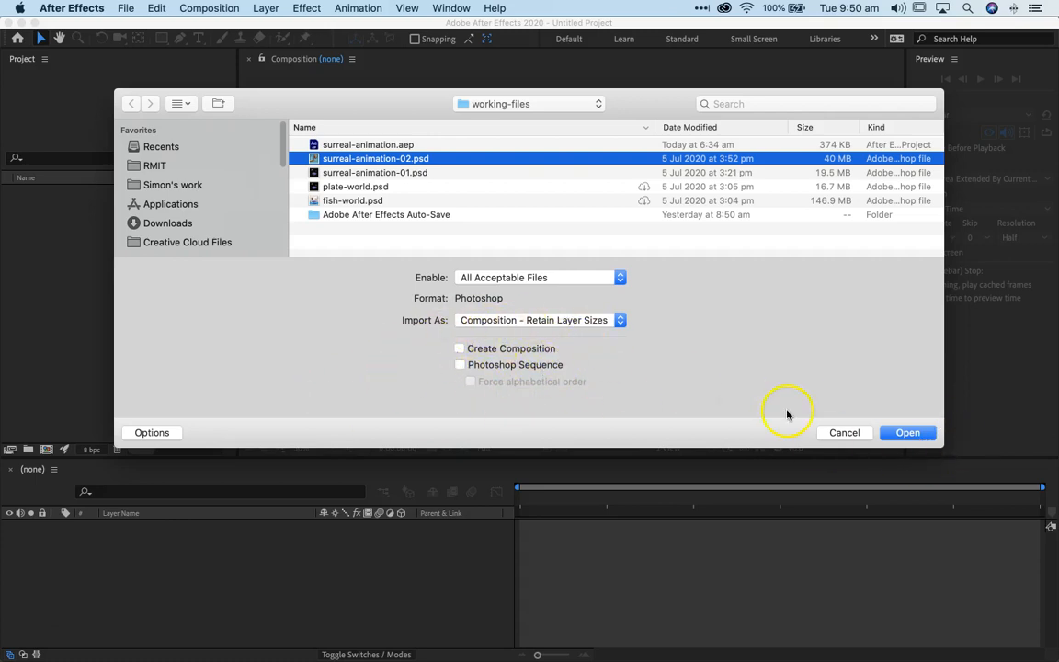
left_click(911, 434)
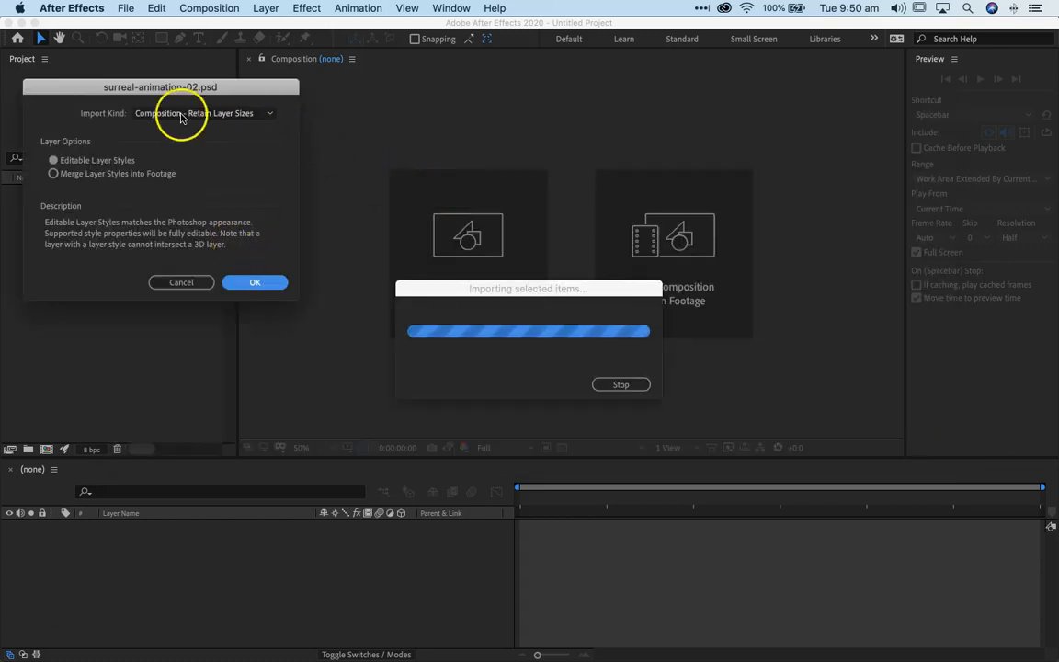
left_click(256, 284)
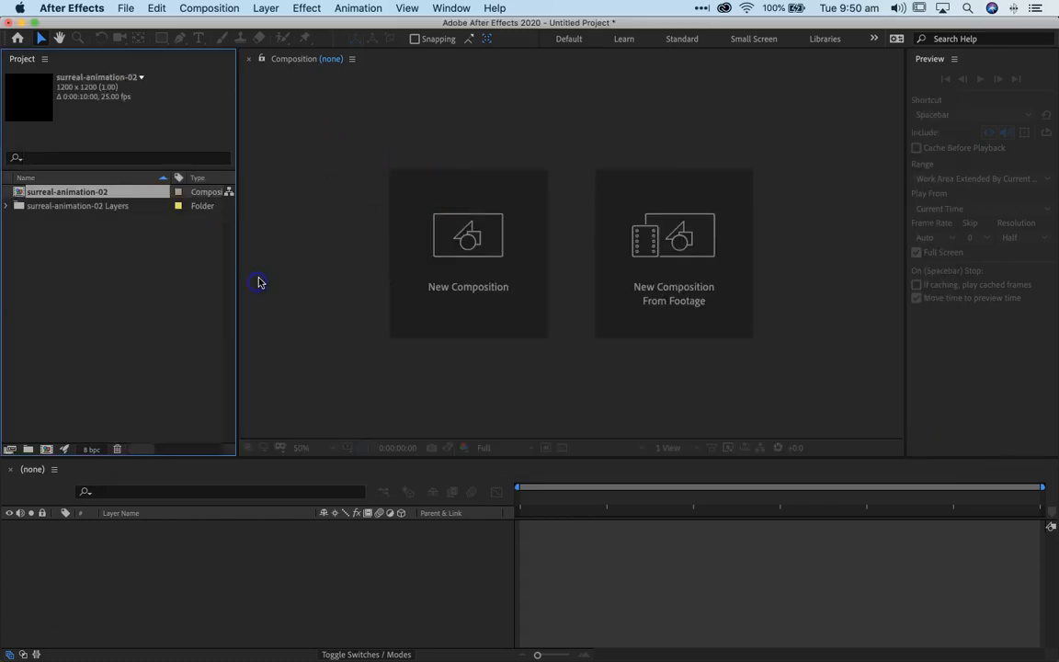
Open the surreal-animation-02 composition and hide all layers except stars and BG.
double_click(19, 194)
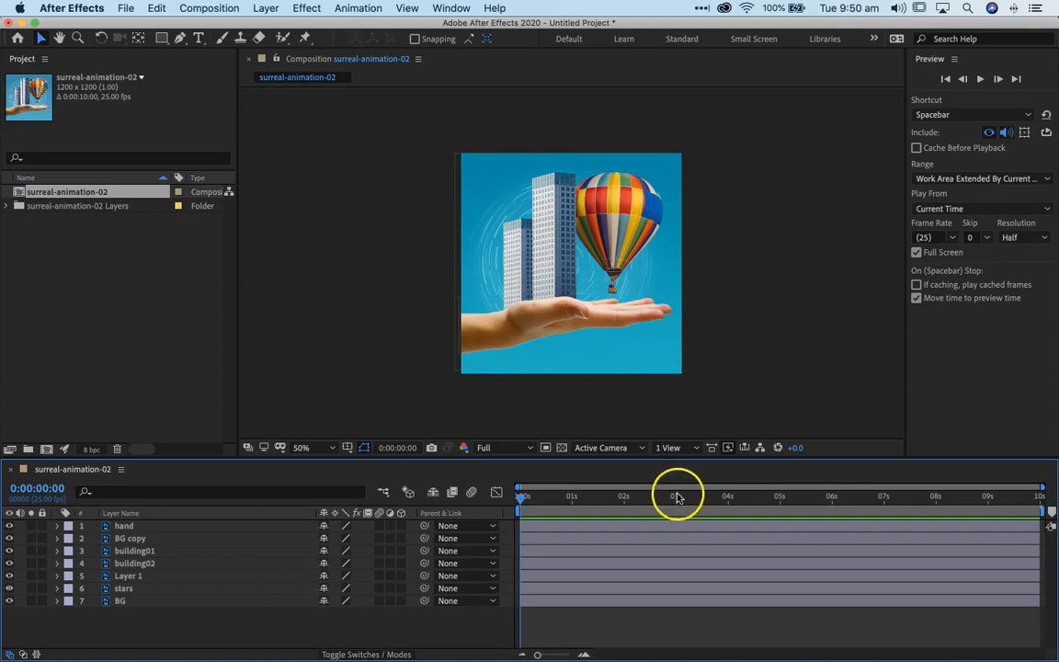
left_click_drag(539, 500, 797, 502)
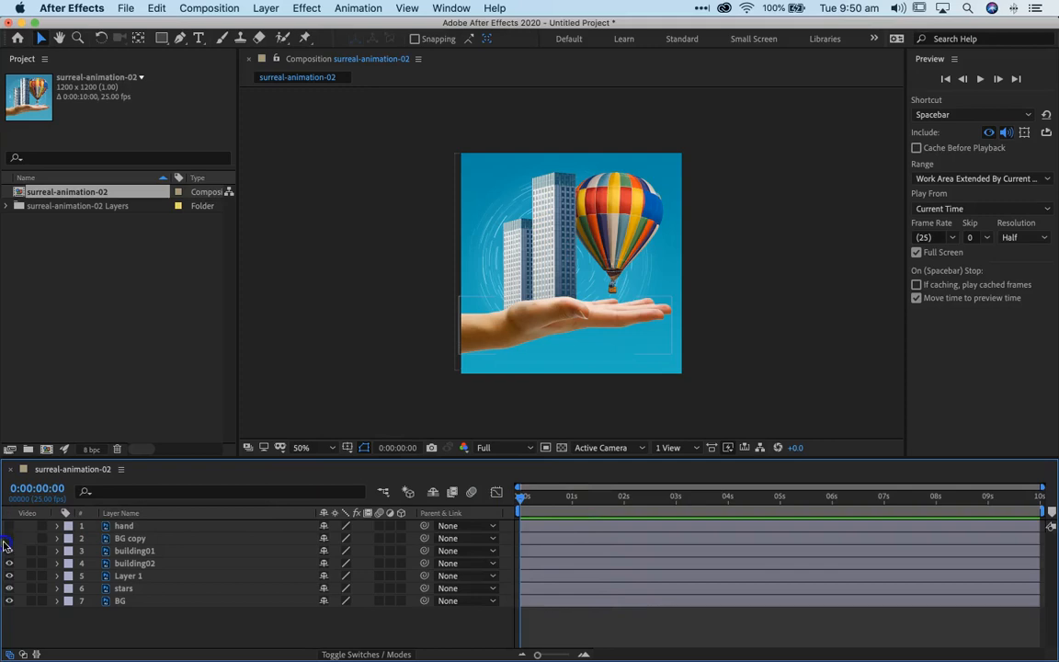
left_click_drag(7, 579, 8, 578)
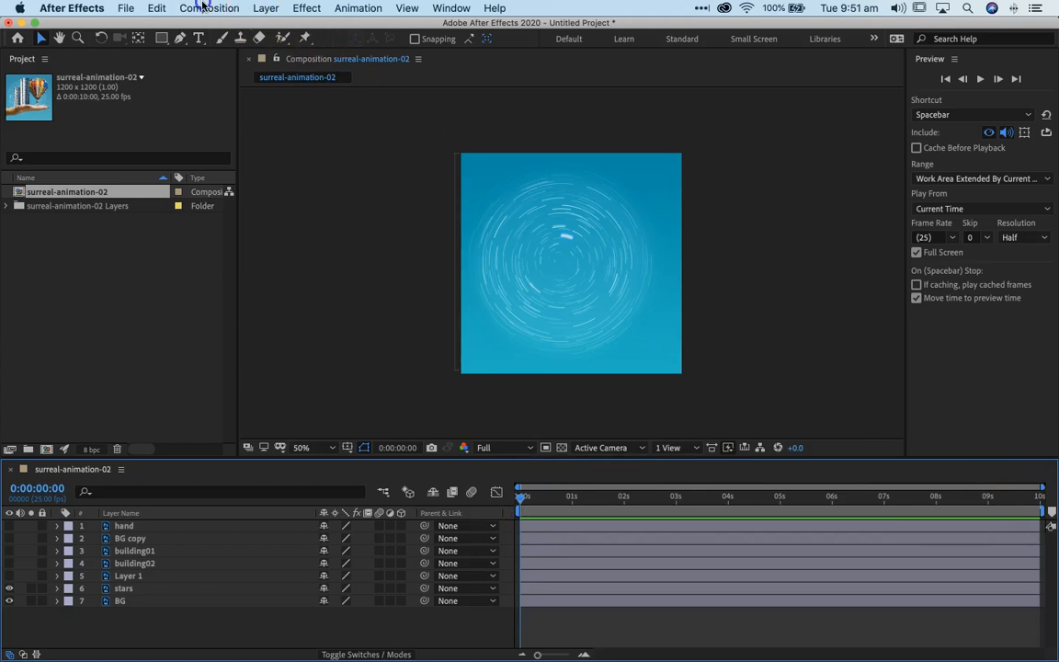
Review the size, frame rate and duration in the composition's settings and accept them.
left_click(204, 7)
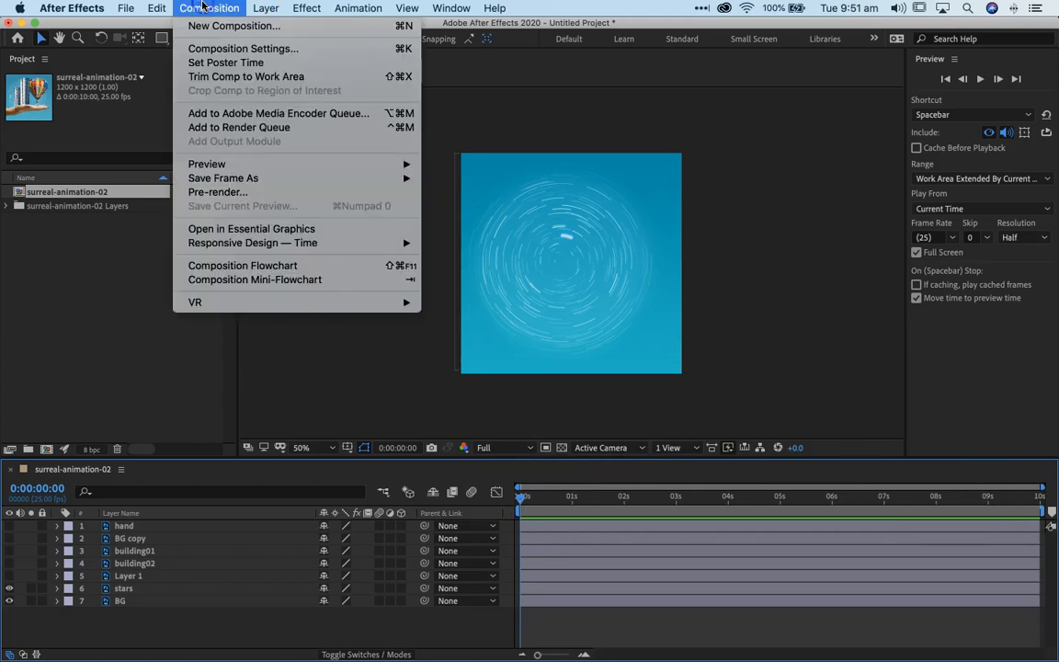
left_click(204, 48)
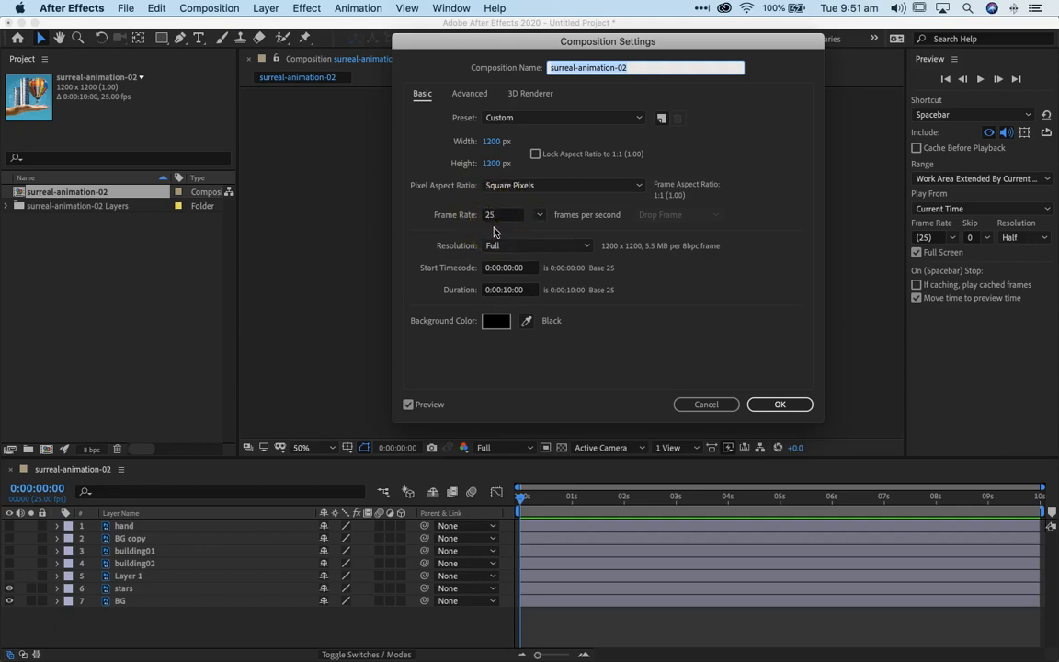
left_click_drag(709, 36, 713, 19)
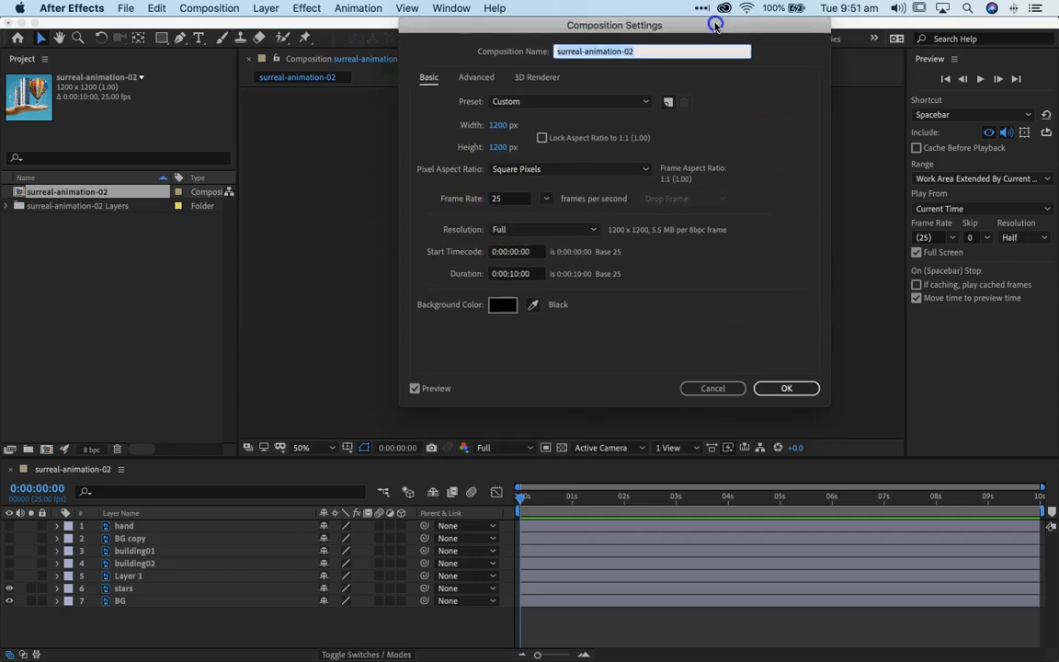
left_click(780, 389)
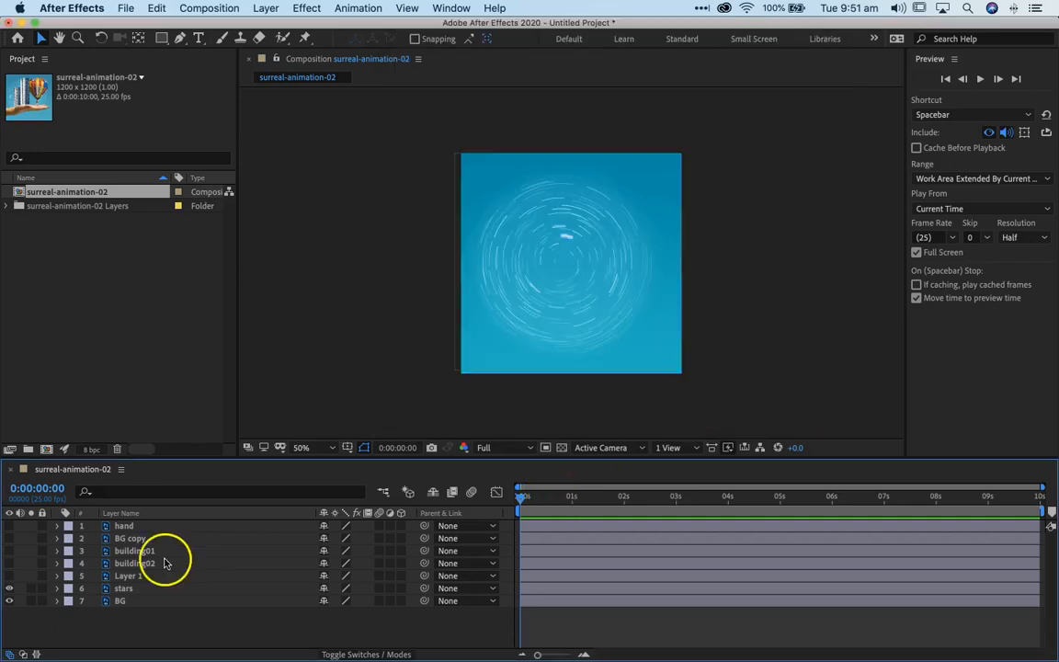
Select the stars layer, toggle its visibility off and on, and check its blending mode.
left_click(140, 592)
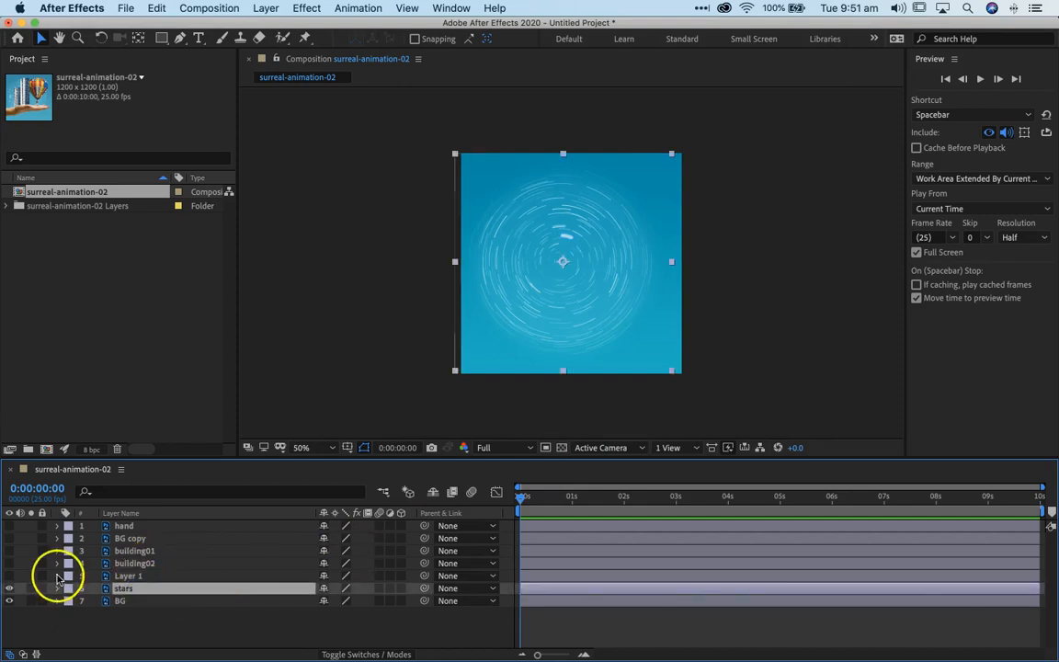
left_click(11, 589)
left_click(11, 589)
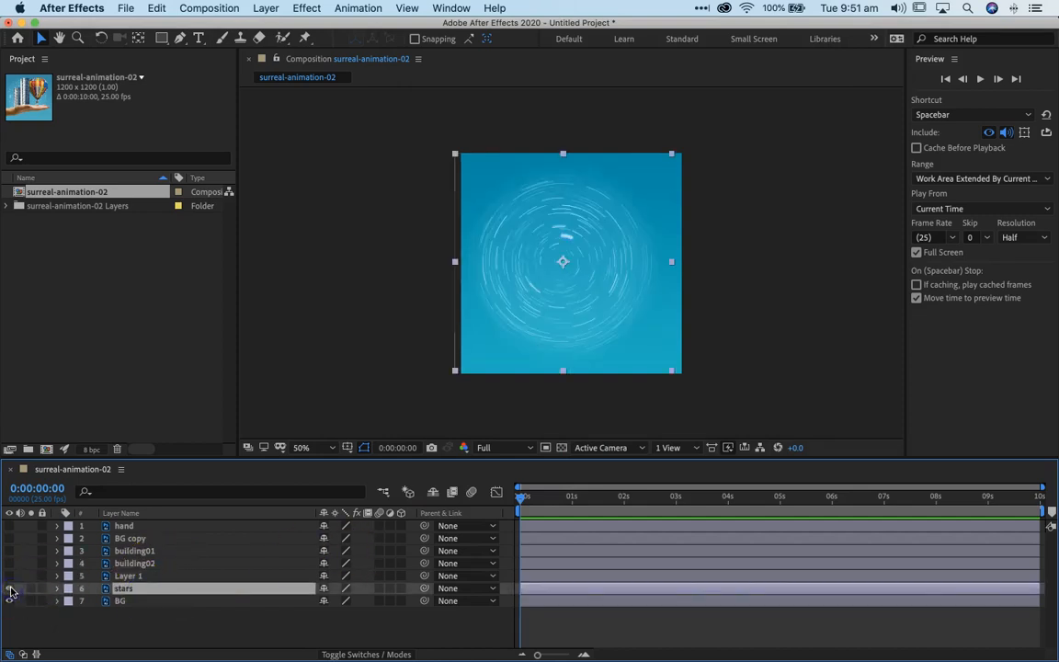
left_click(574, 451)
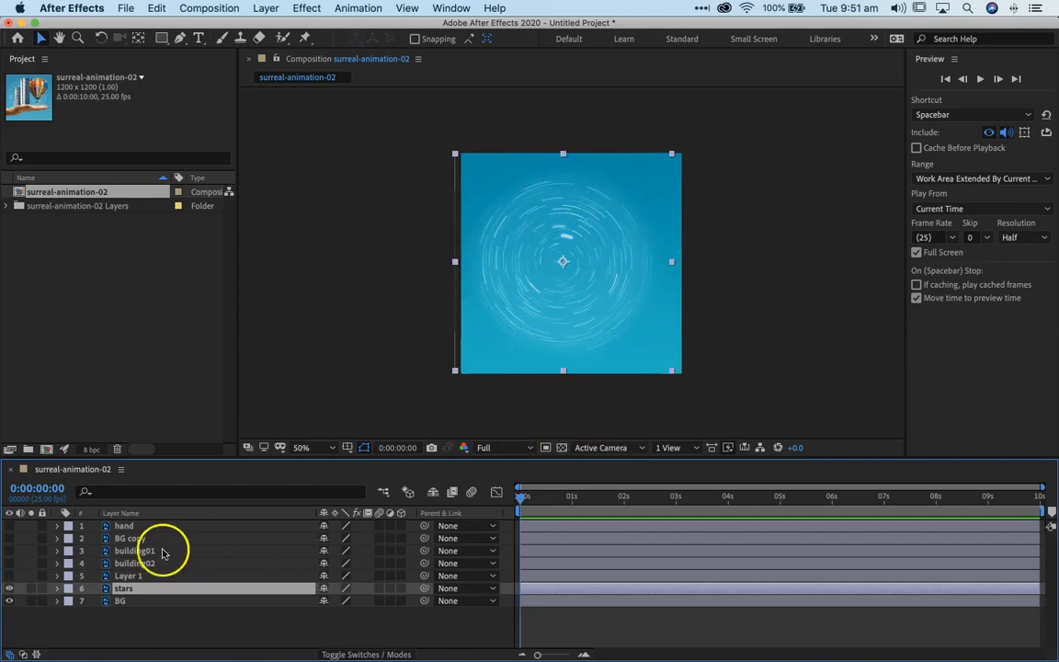
left_click(22, 654)
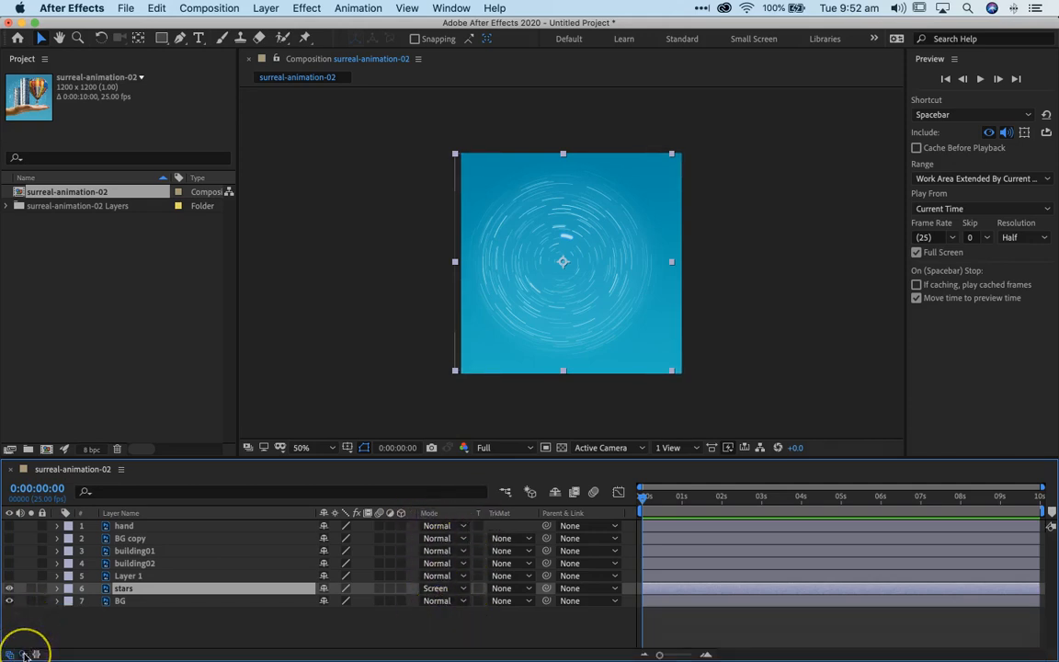
left_click(26, 655)
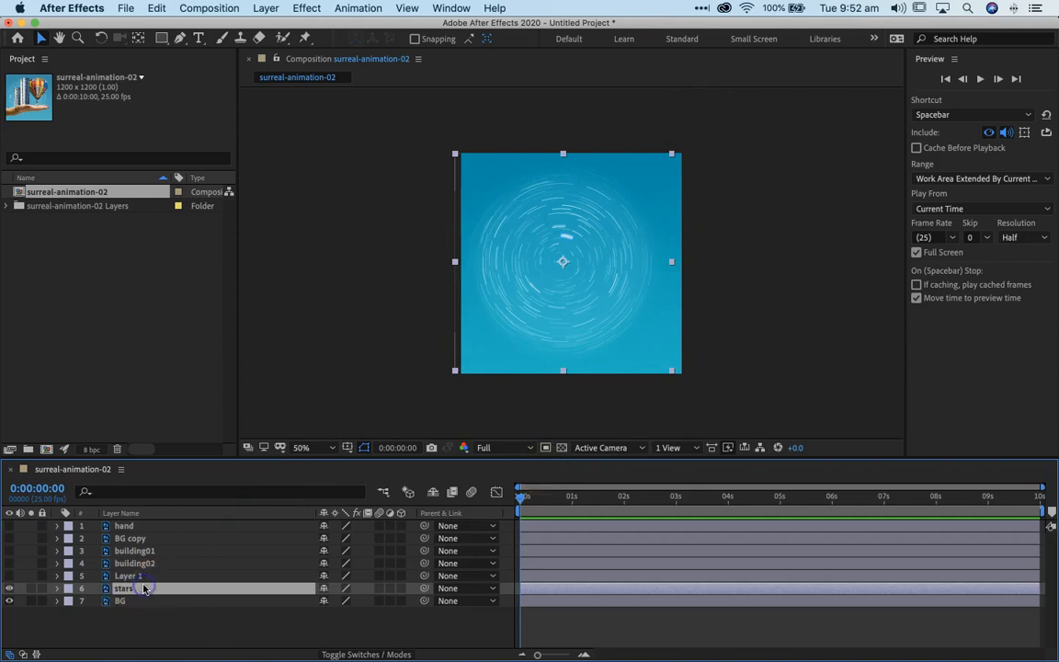
Look over the stars layer's Transform properties and collapse them again.
left_click(57, 588)
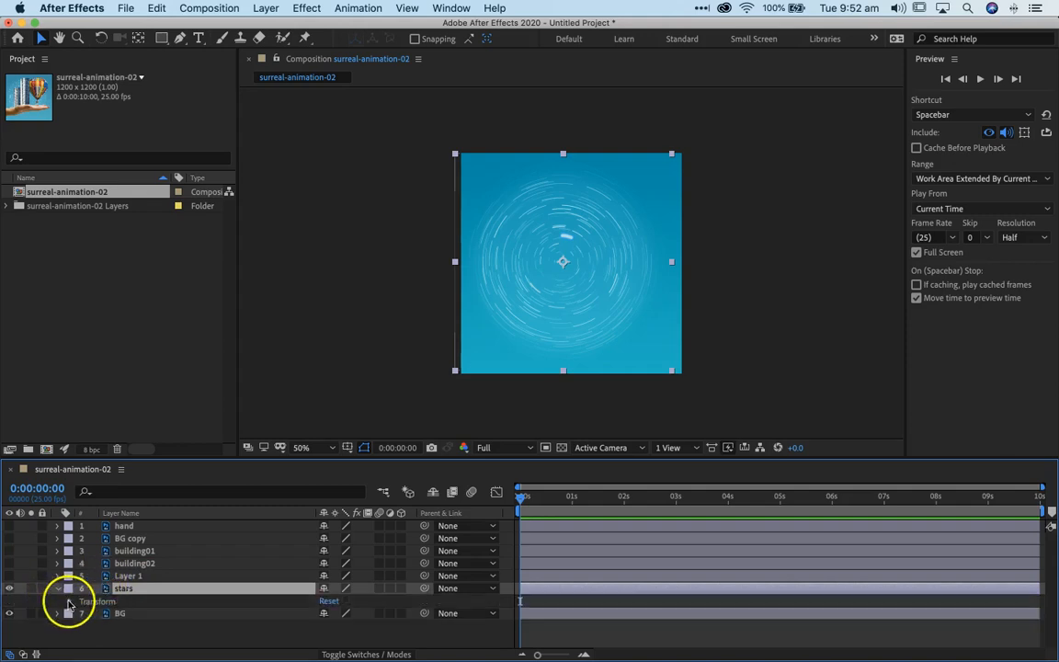
left_click(70, 604)
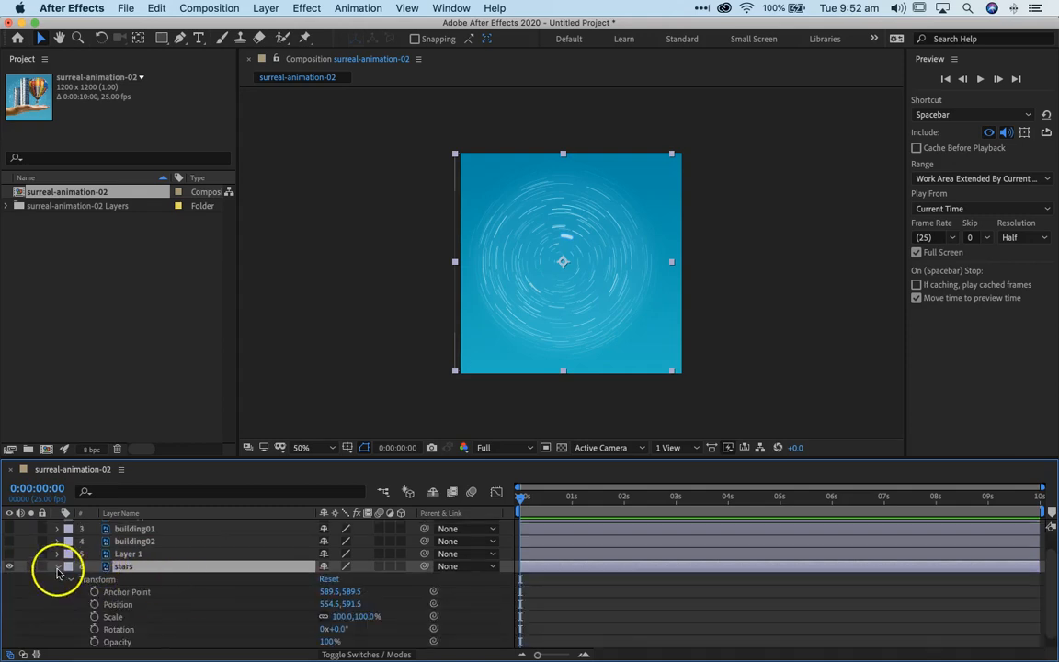
left_click(70, 585)
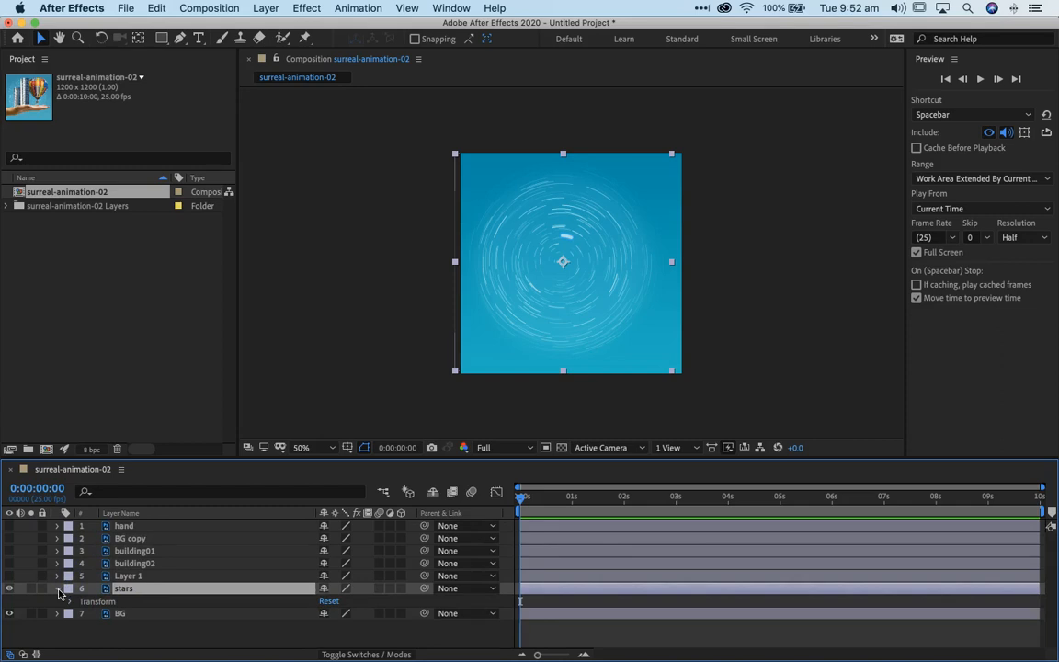
left_click(58, 589)
Reveal only the stars layer's Rotation and start keyframing it at 0:00:00:00 with 0x+0.0°.
left_click(139, 589)
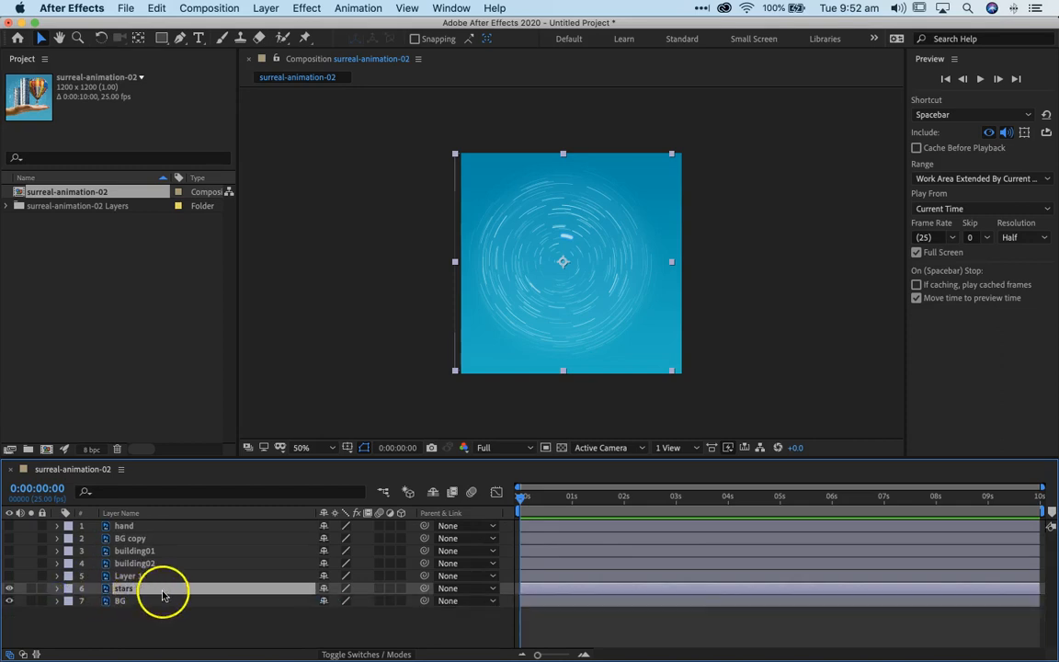
key("r")
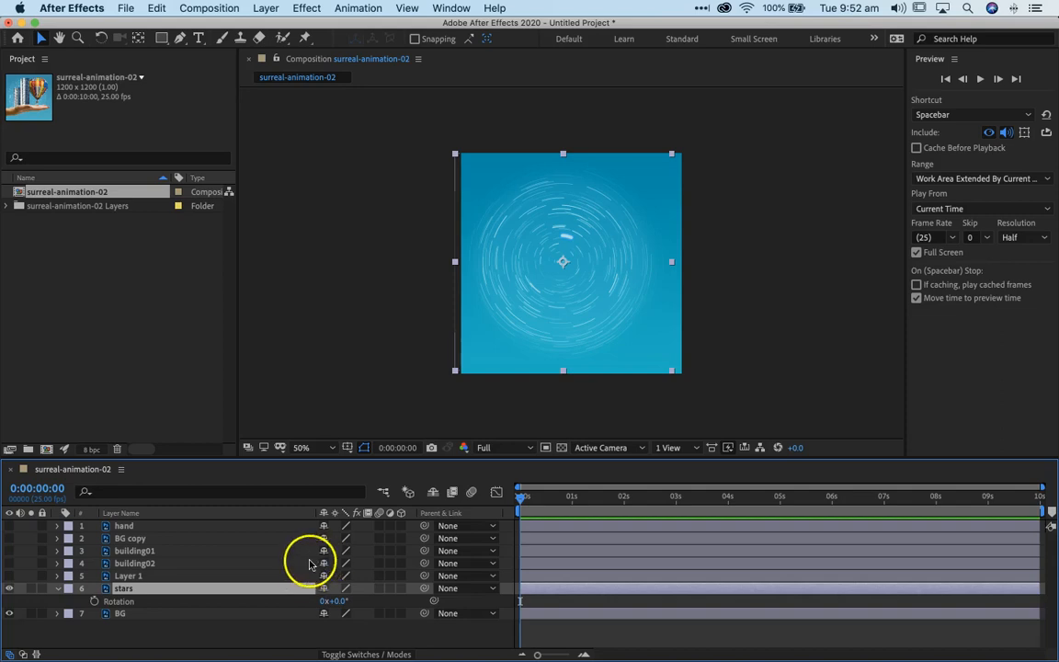
left_click(94, 602)
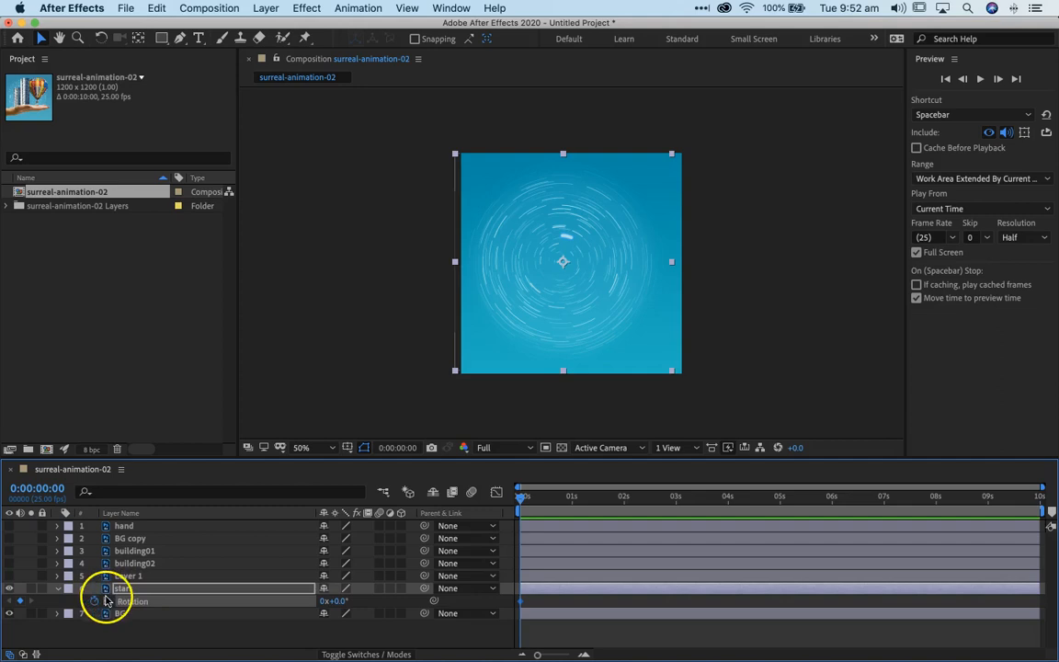
At 0:00:09:24, try 180° for the stars' Rotation, reset it to 0, and set one full revolution (1x+0.0°).
left_click_drag(526, 499, 1056, 497)
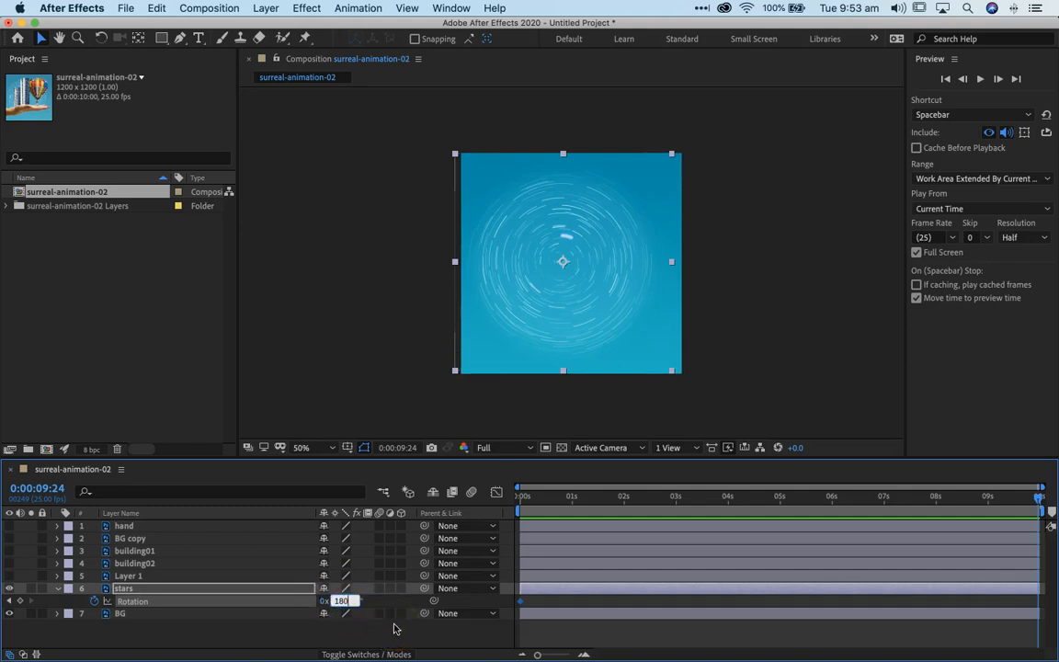
left_click(418, 607)
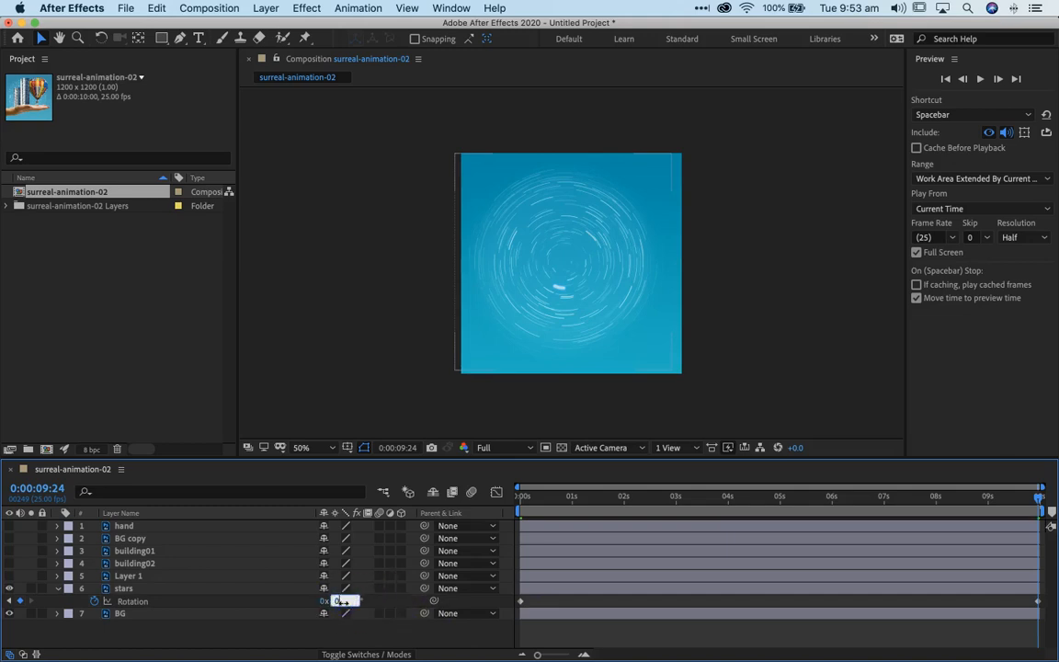
key("Return")
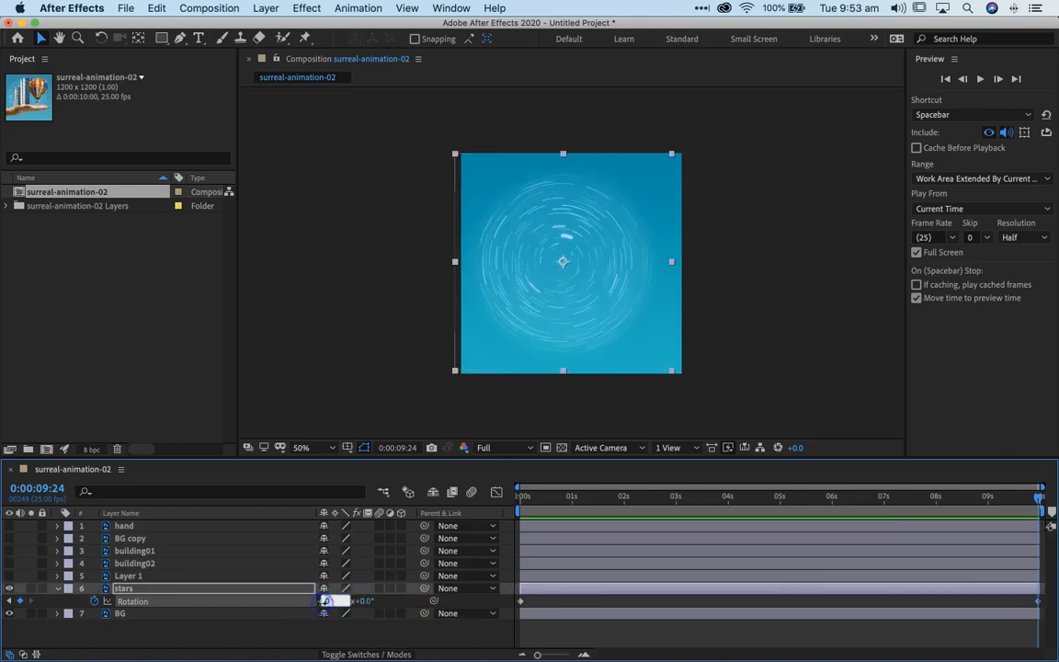
type("1")
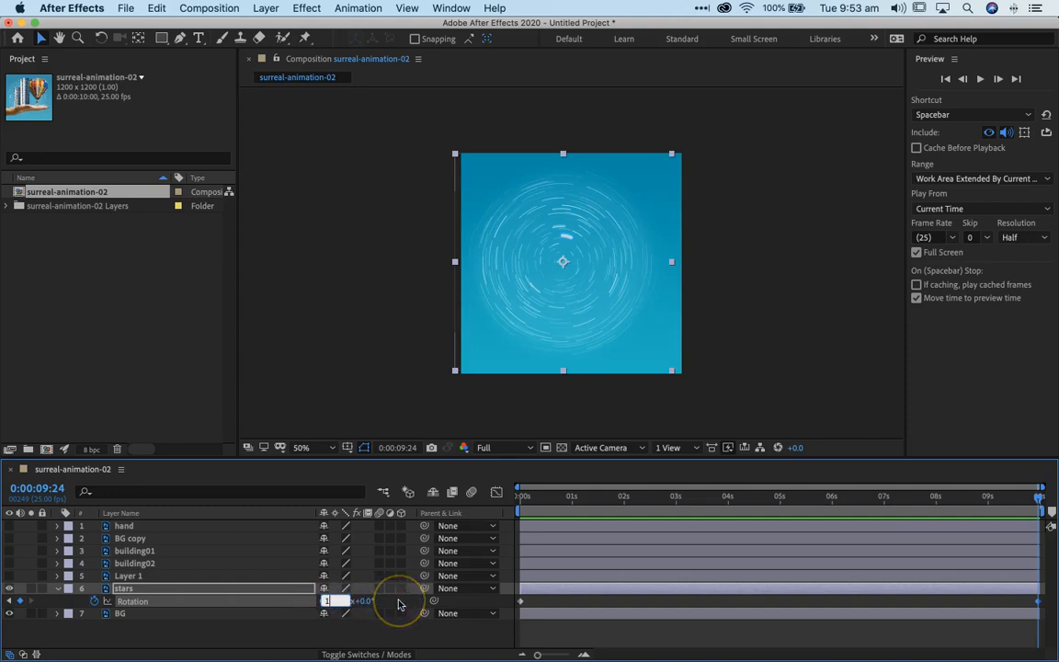
key("Return")
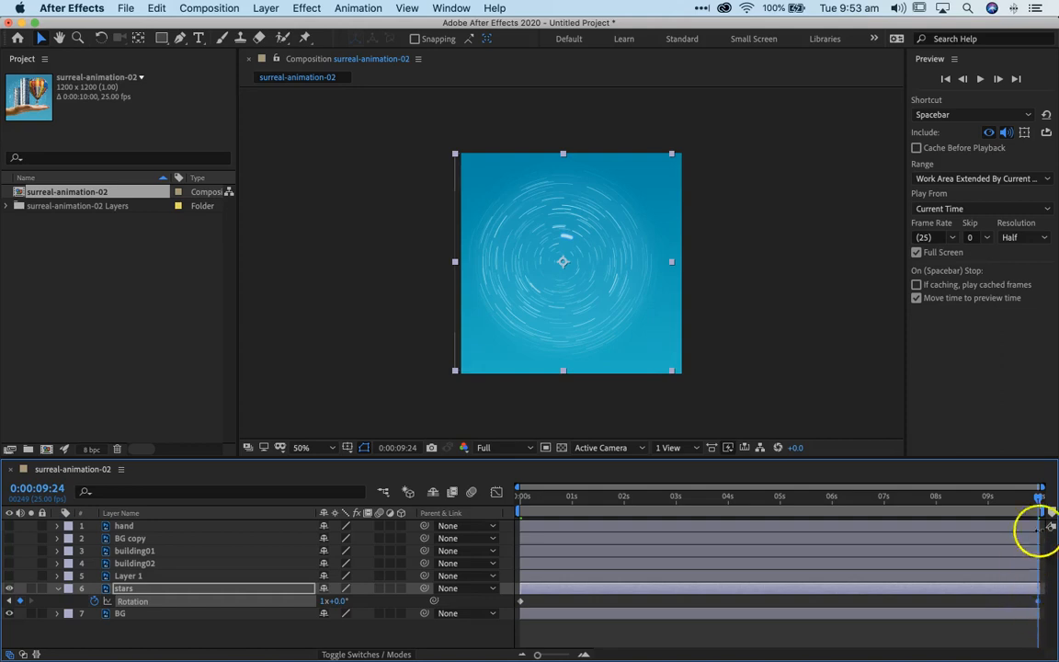
Scrub through the stars' rotation back to 0:00:00:00 and collapse the layer's properties.
left_click_drag(1040, 496, 488, 535)
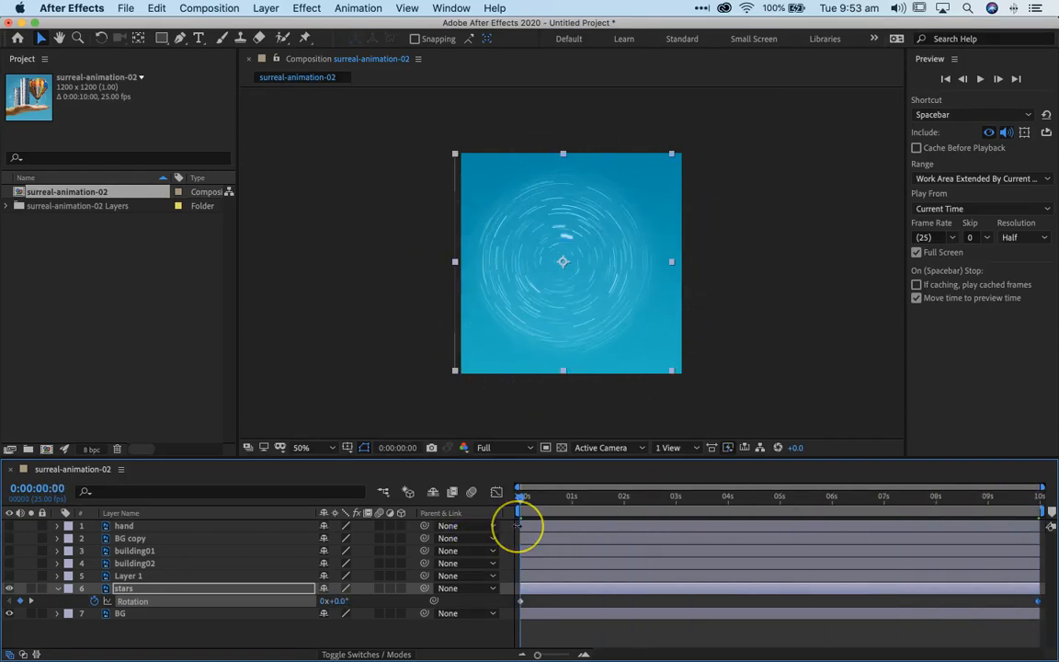
left_click(60, 589)
left_click_drag(537, 497, 402, 517)
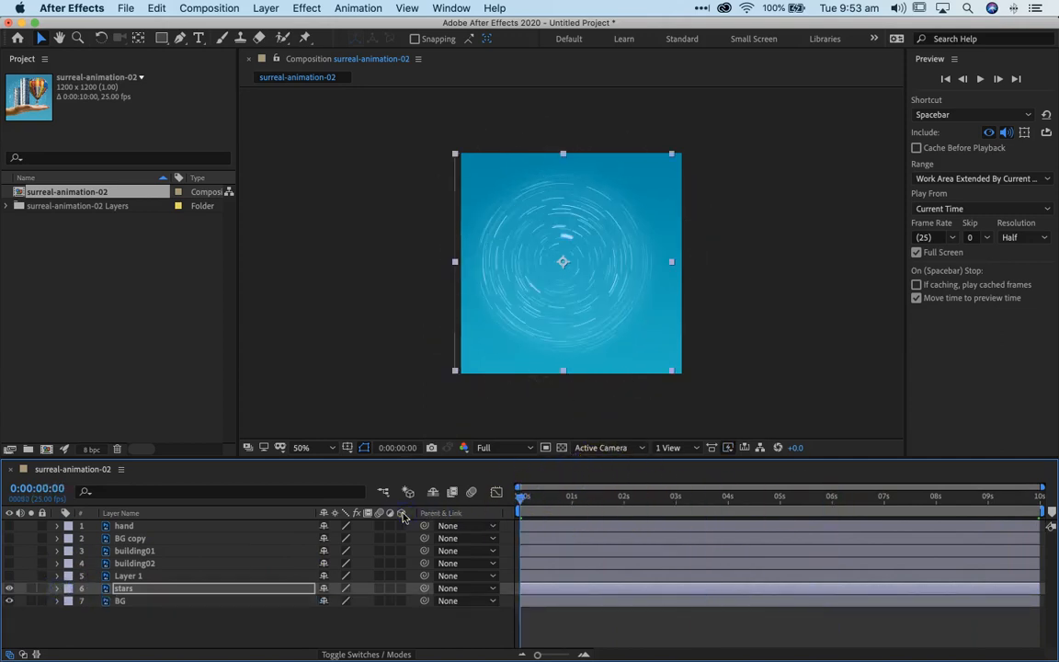
Add an Opacity keyframe of 0% to the stars layer at 0:00:02:00.
left_click(155, 592)
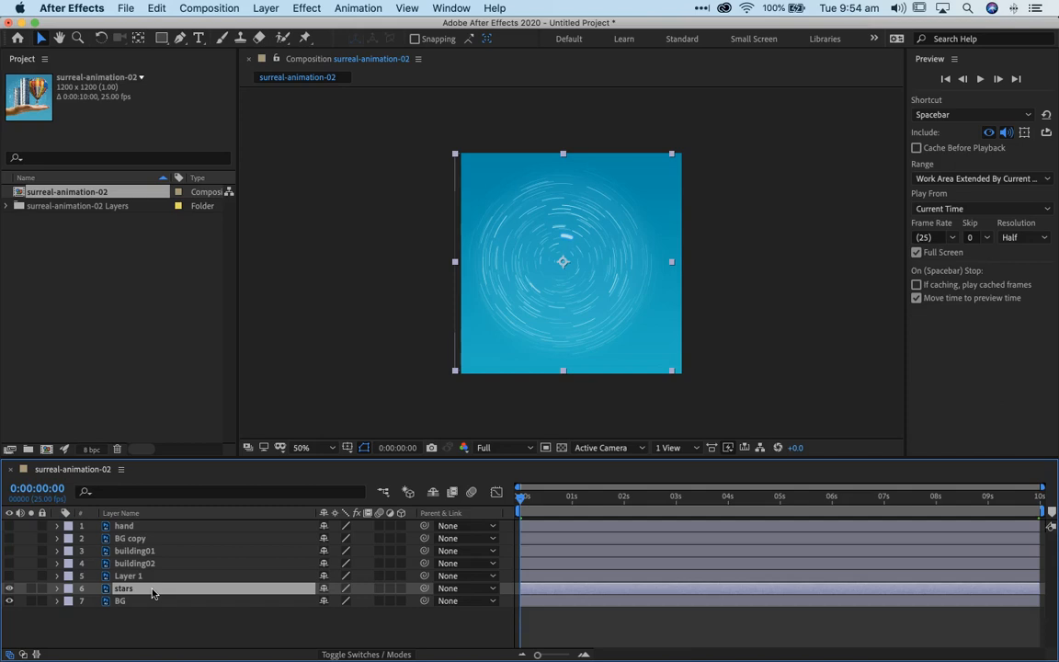
key("t")
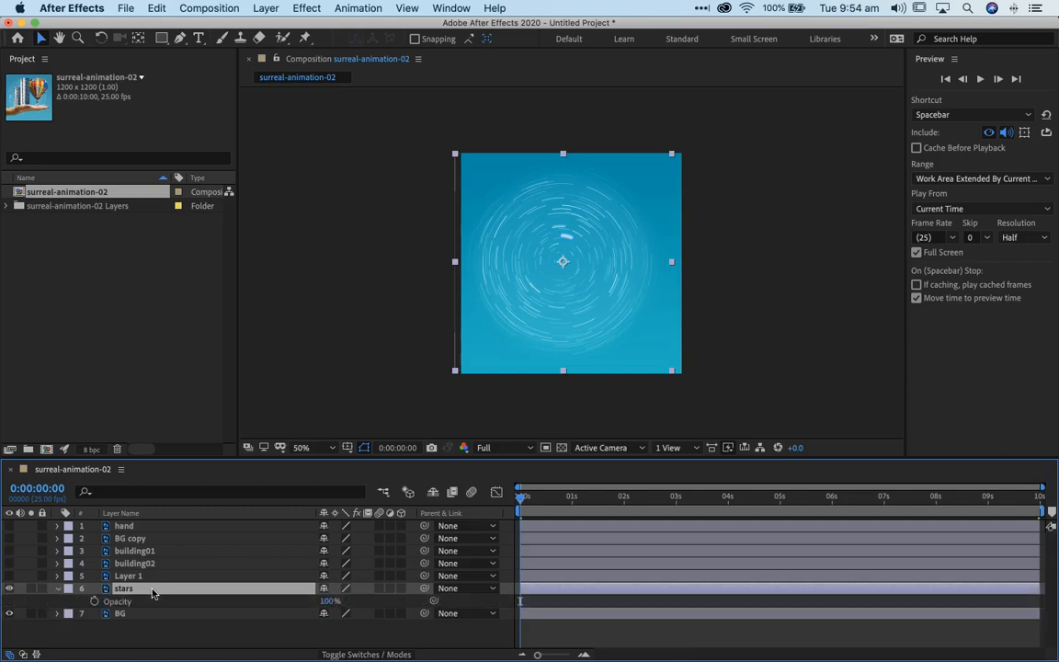
left_click_drag(522, 497, 627, 517)
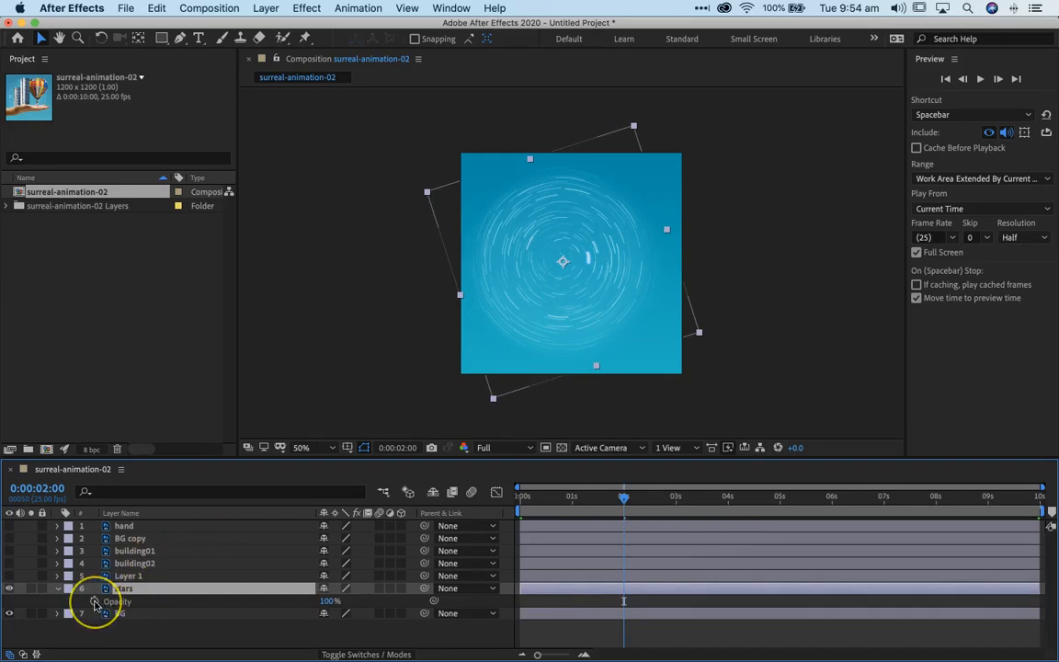
left_click_drag(329, 602, 116, 602)
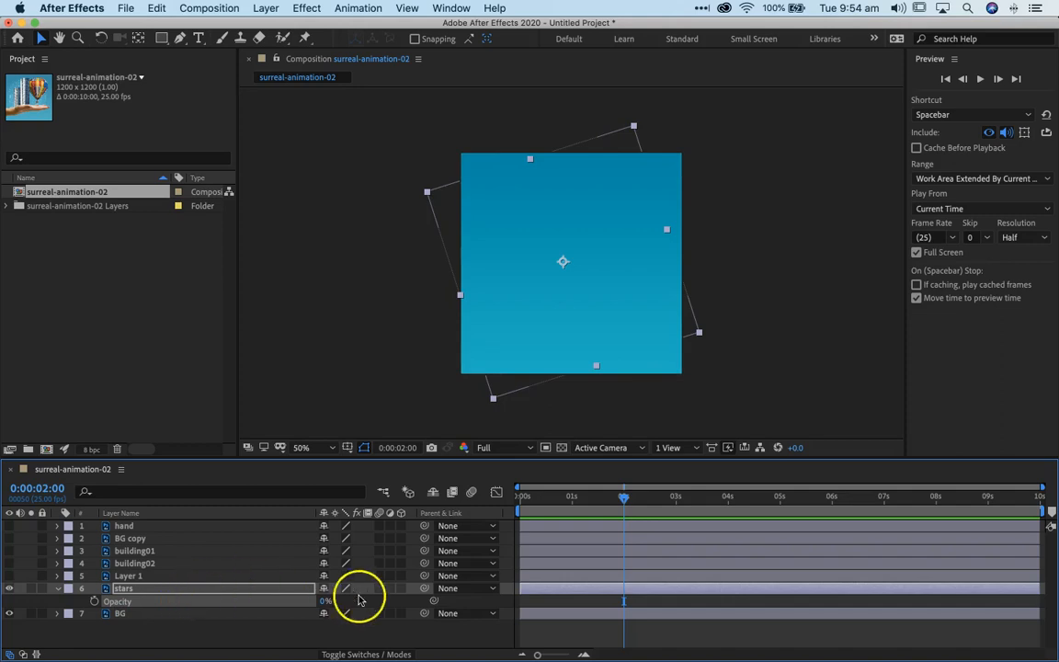
left_click(94, 603)
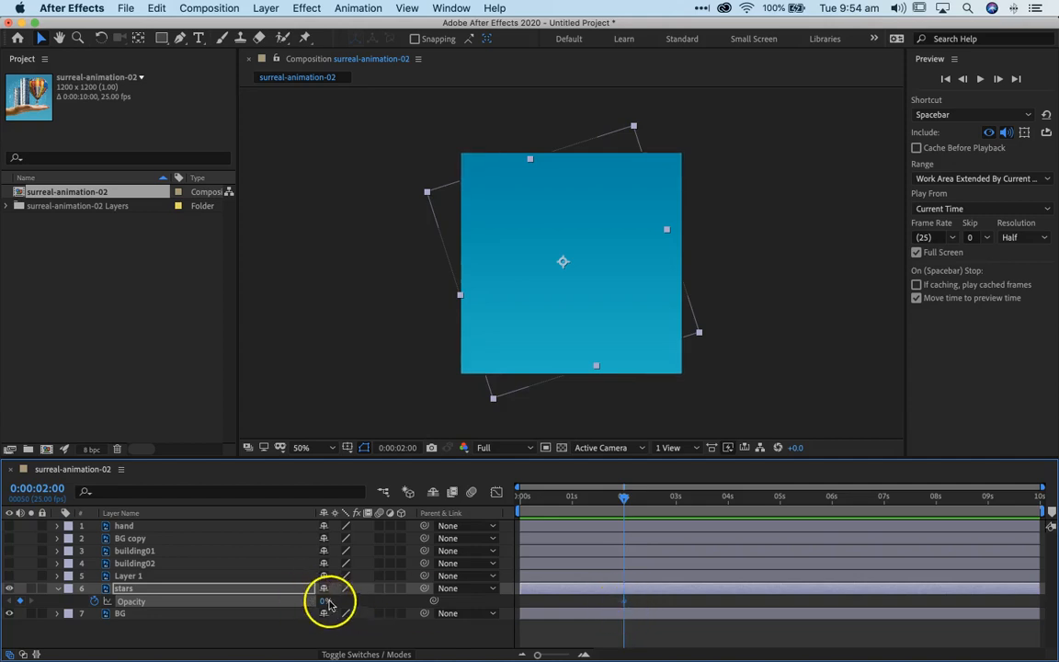
Set the stars' Opacity to 100% at 0:00:03:00 and scrub back to the start to check the fade-in.
left_click_drag(625, 497, 678, 517)
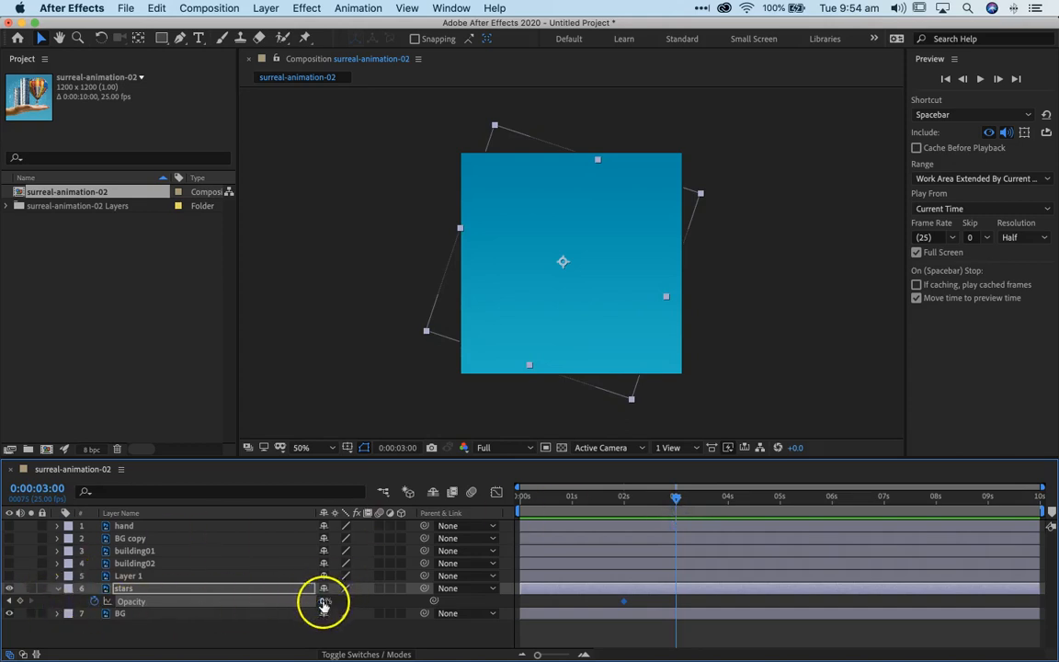
left_click_drag(364, 601, 494, 601)
left_click_drag(559, 601, 560, 601)
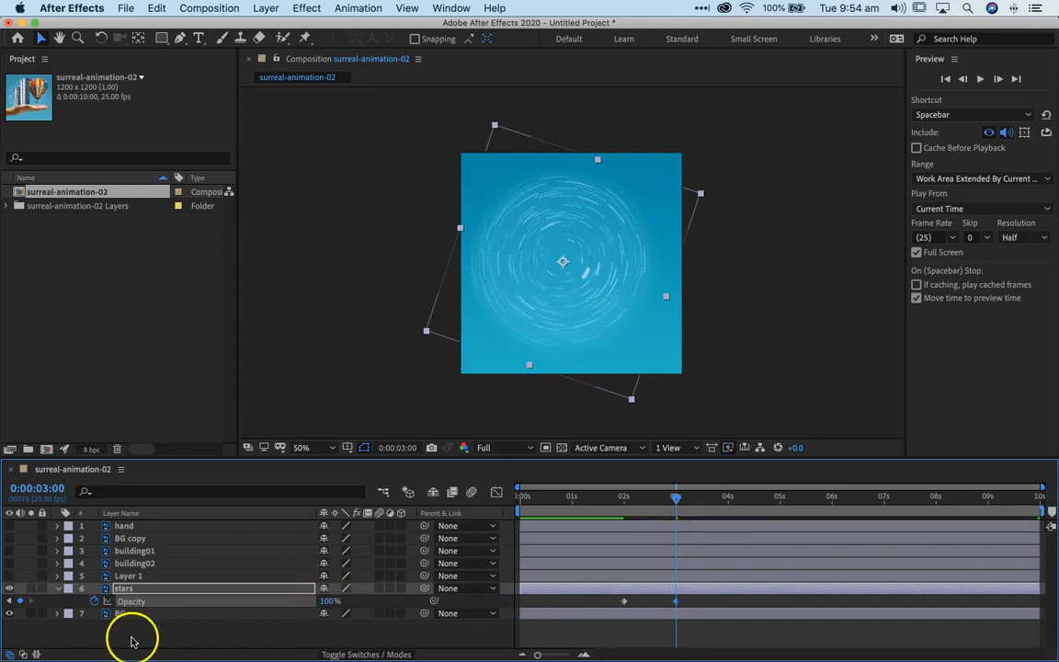
left_click_drag(666, 503, 633, 512)
left_click_drag(678, 512, 515, 504)
Show Layer 1, rename it Balloon, and keep it selected.
left_click(11, 589)
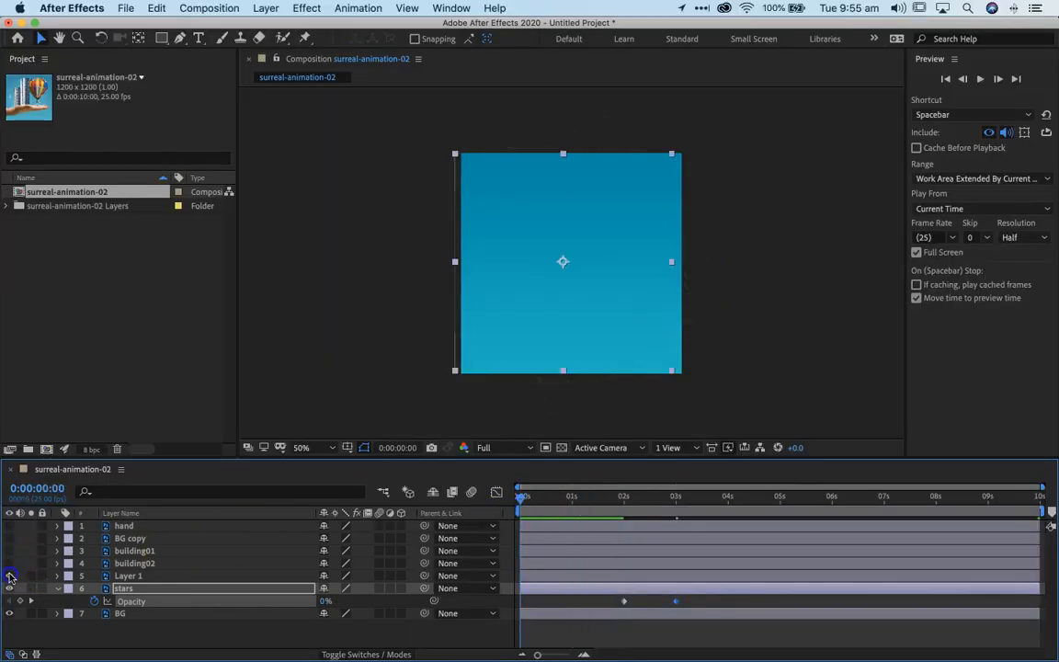
left_click(9, 575)
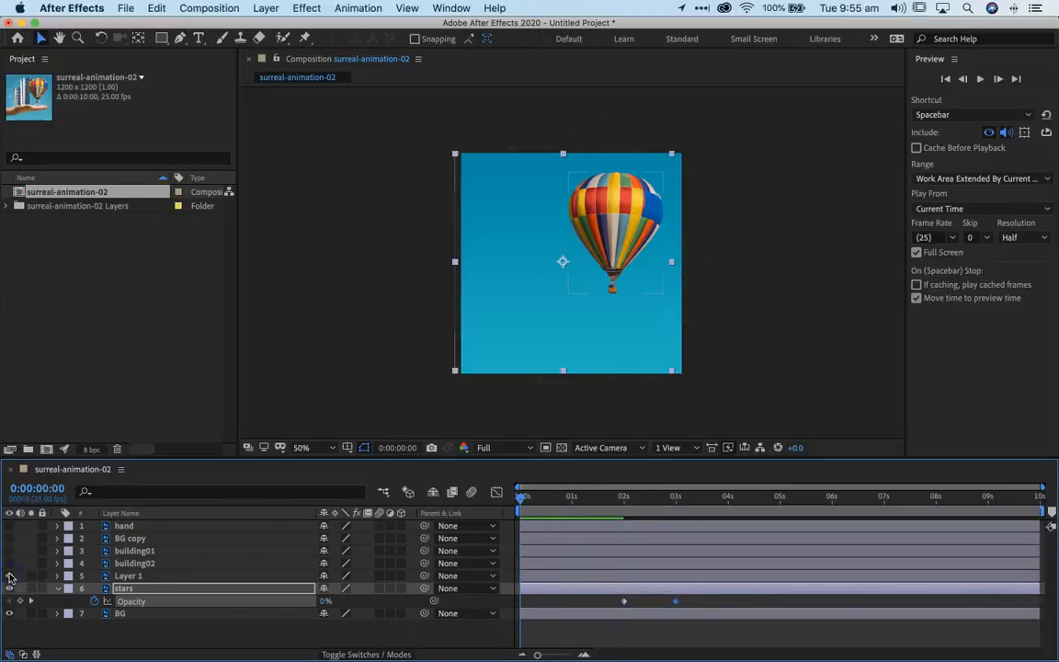
left_click(129, 575)
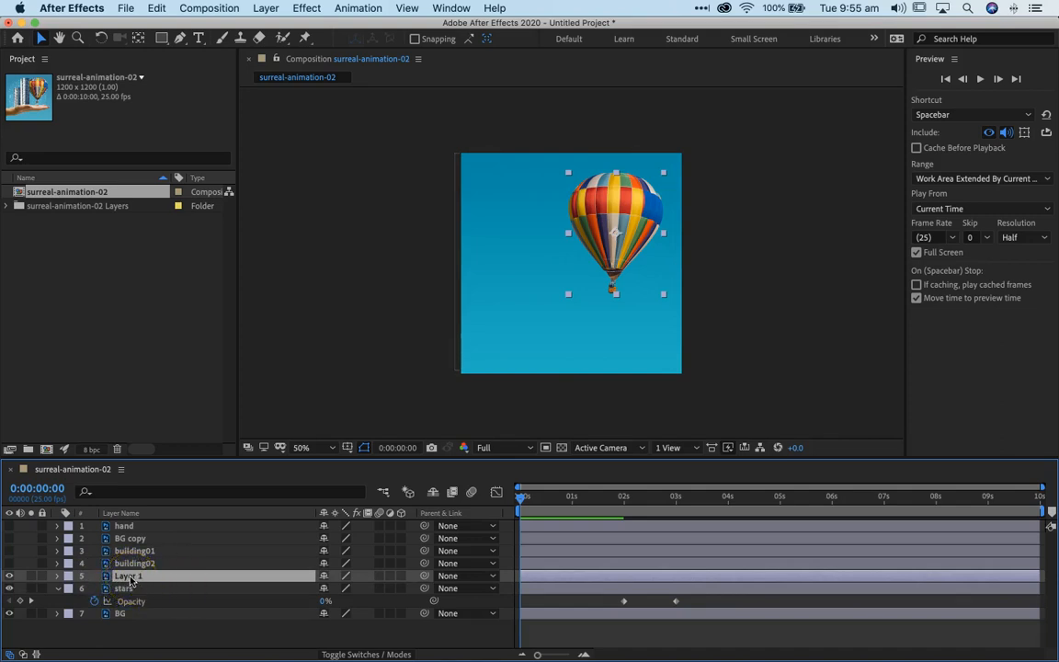
key("Return")
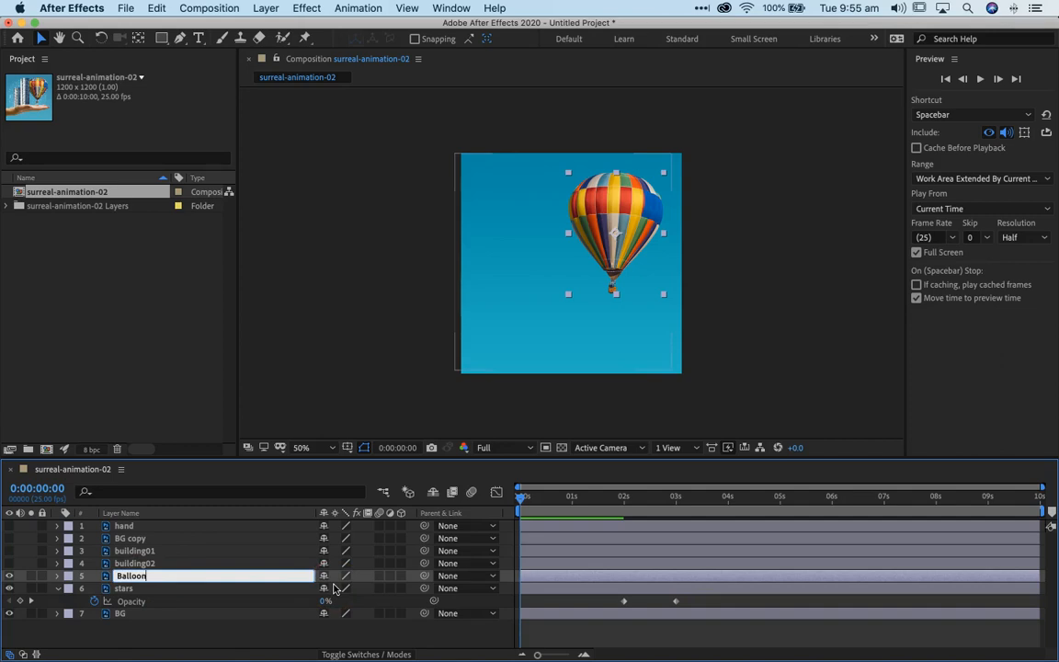
left_click(149, 565)
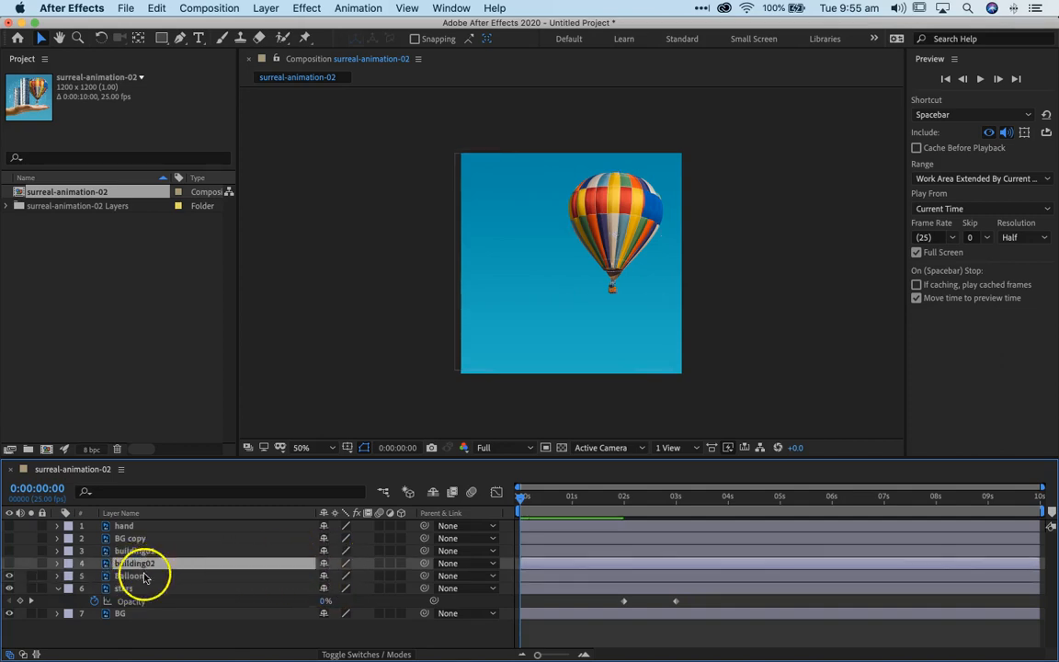
left_click(134, 577)
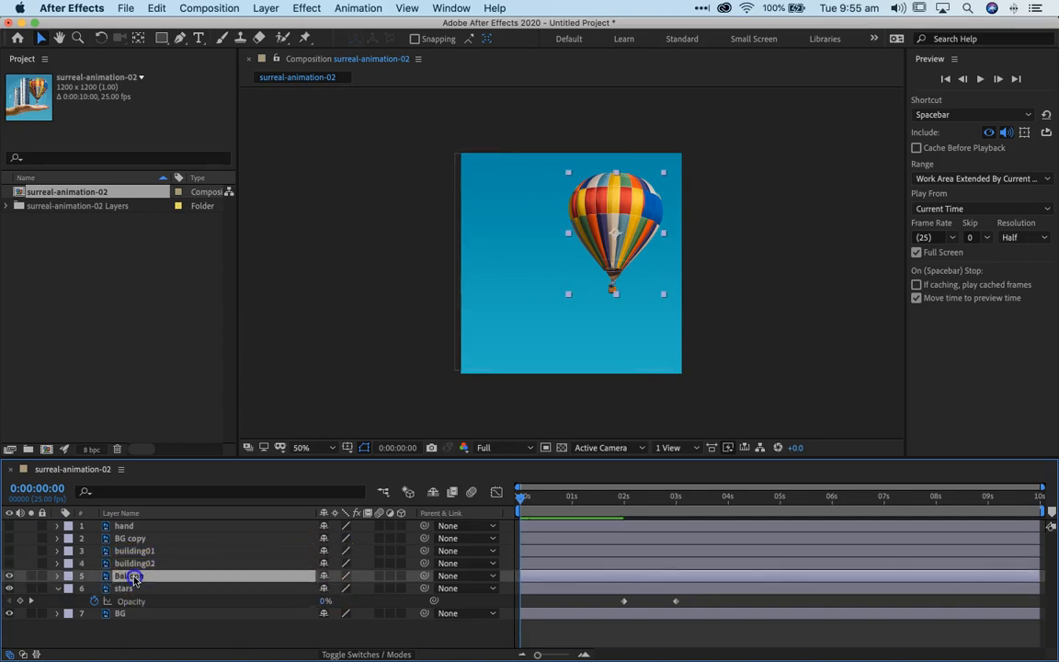
Hide the Balloon layer, then show and select the hand layer with the time at 0:00:00:00.
left_click(9, 577)
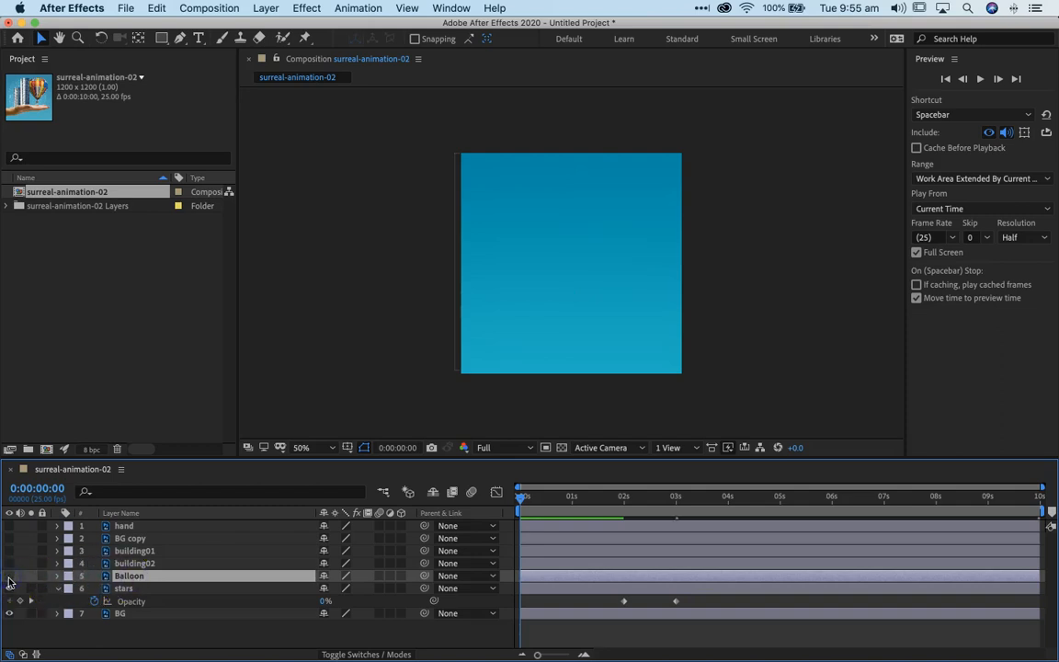
left_click(9, 526)
left_click(126, 527)
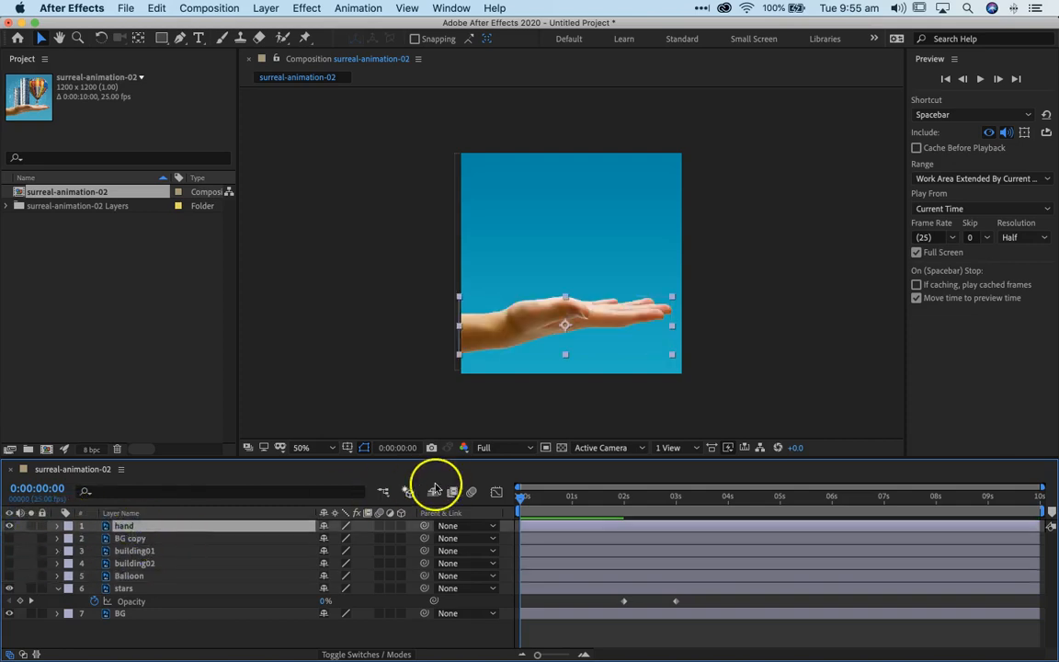
left_click_drag(523, 496, 505, 517)
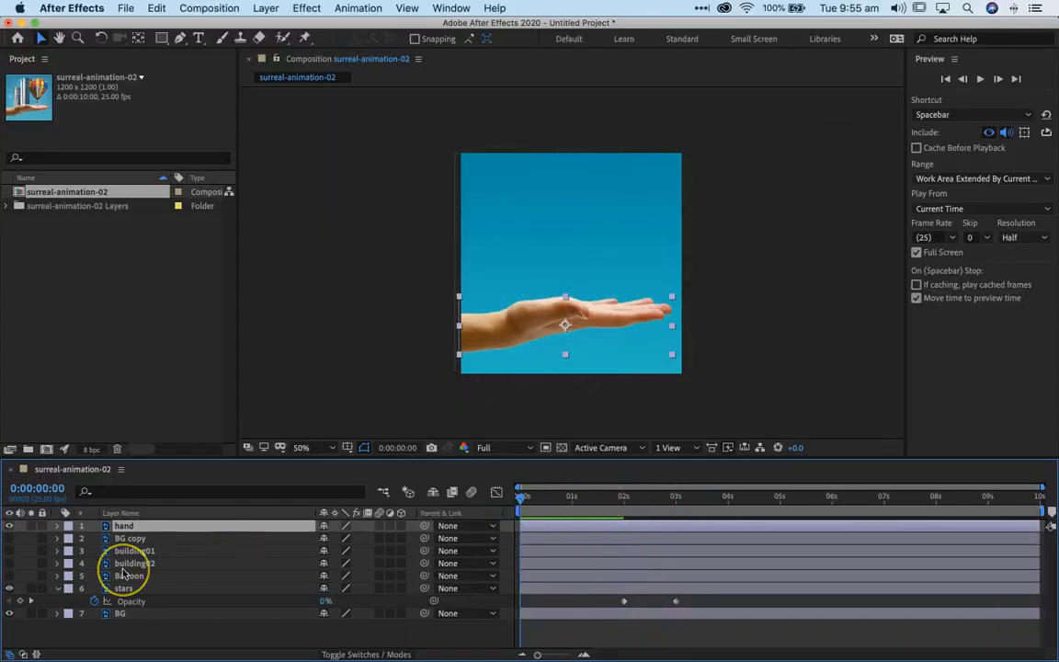
Reveal the hand layer's Position and keyframe its current value at 0:00:00:00.
left_click(54, 526)
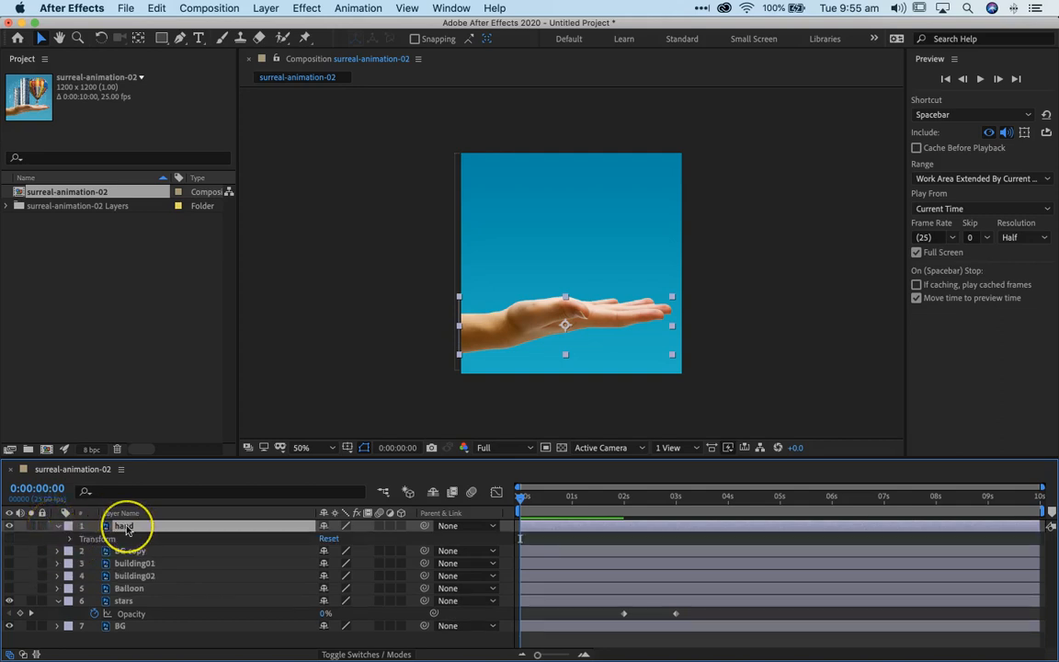
key("p")
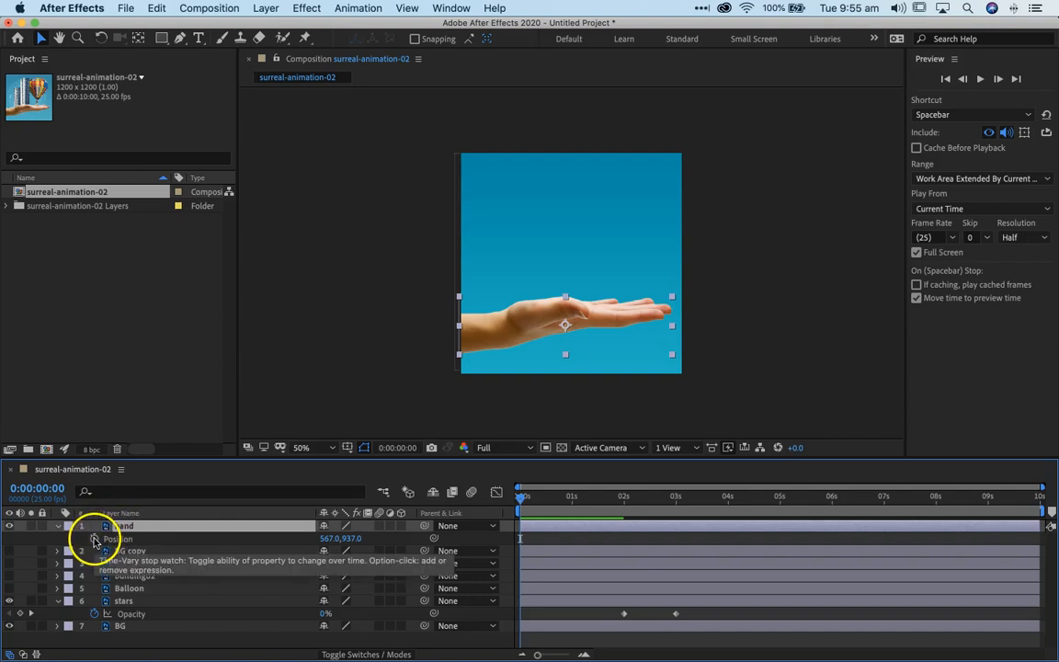
left_click(92, 540)
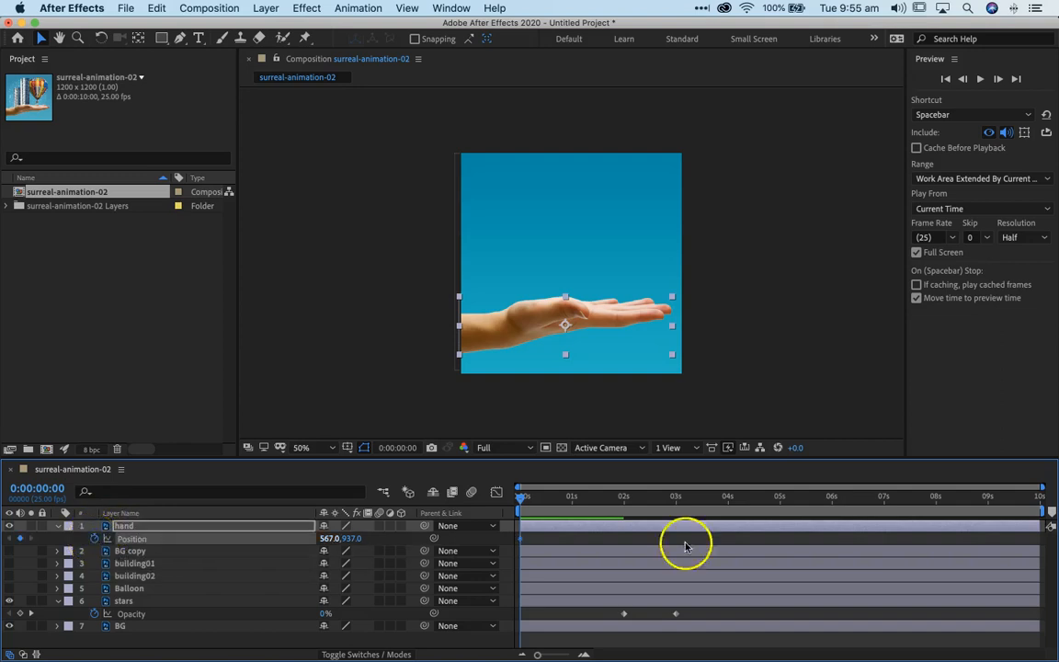
Add a second hand Position keyframe with the same value at 0:00:01:00 and return to 0:00:00:00.
left_click_drag(523, 500, 573, 530)
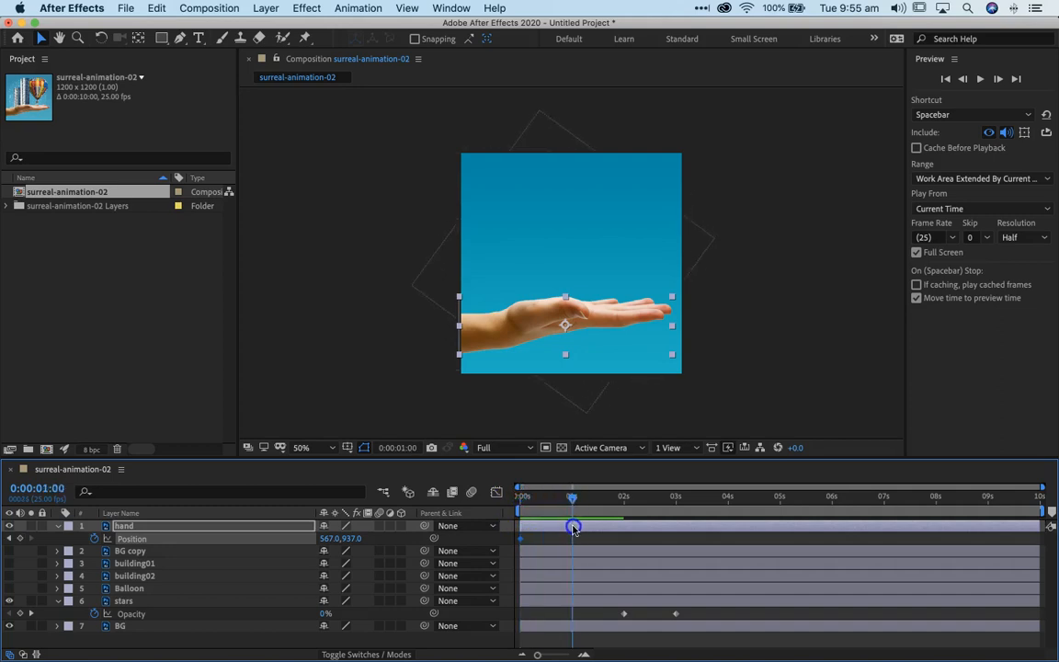
left_click(23, 540)
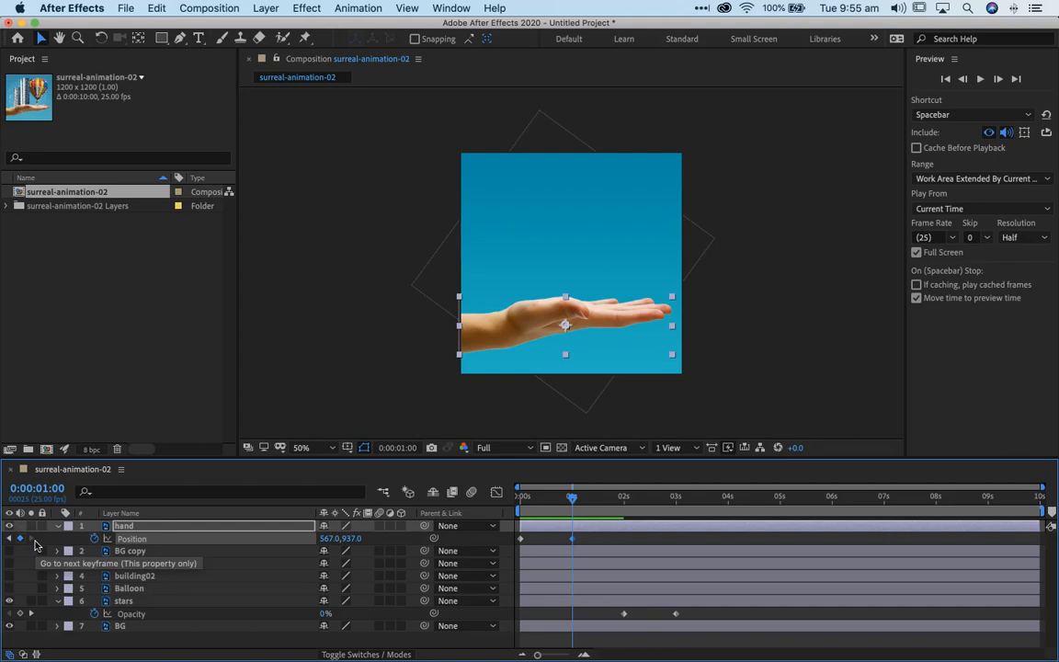
left_click_drag(569, 502, 500, 497)
left_click_drag(573, 501, 549, 503)
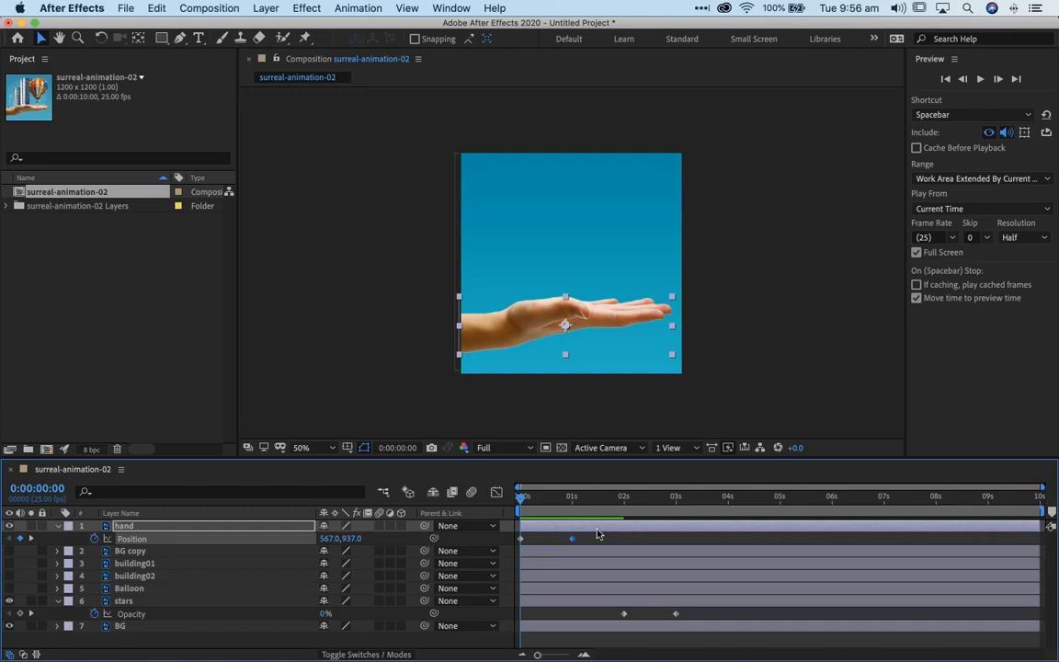
Move the hand straight down below the frame at 0:00:00:00, to Position 567, 1385, and scrub through its rise.
mouse_move(535, 499)
left_mouse_down()
mouse_move(573, 499)
mouse_move(516, 496)
mouse_move(572, 506)
mouse_move(521, 507)
mouse_move(540, 508)
left_mouse_up()
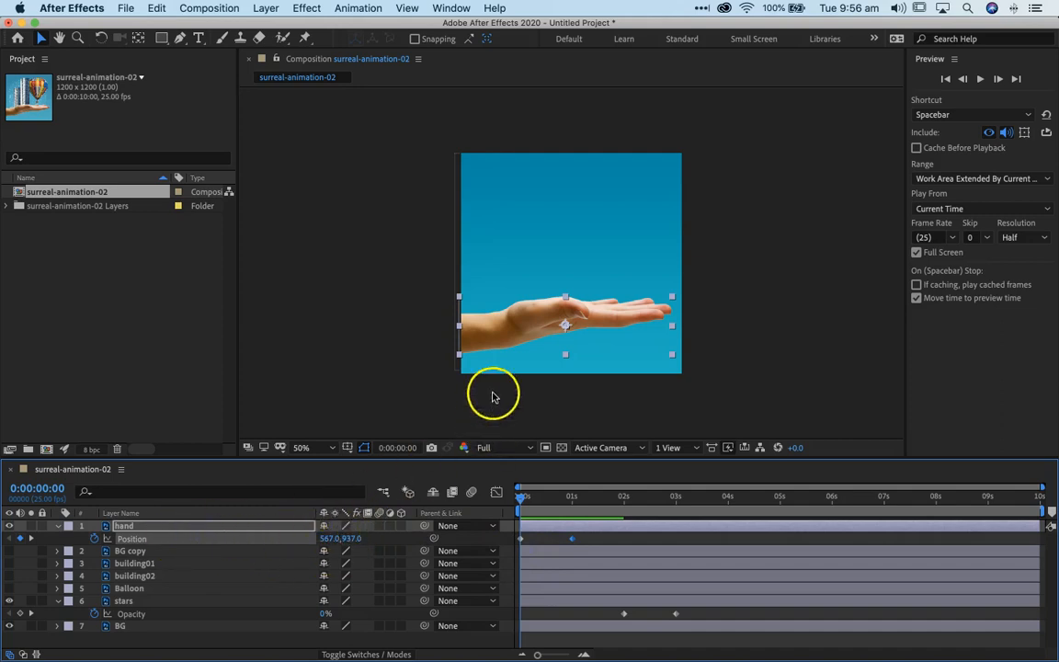
left_click_drag(499, 350, 496, 416)
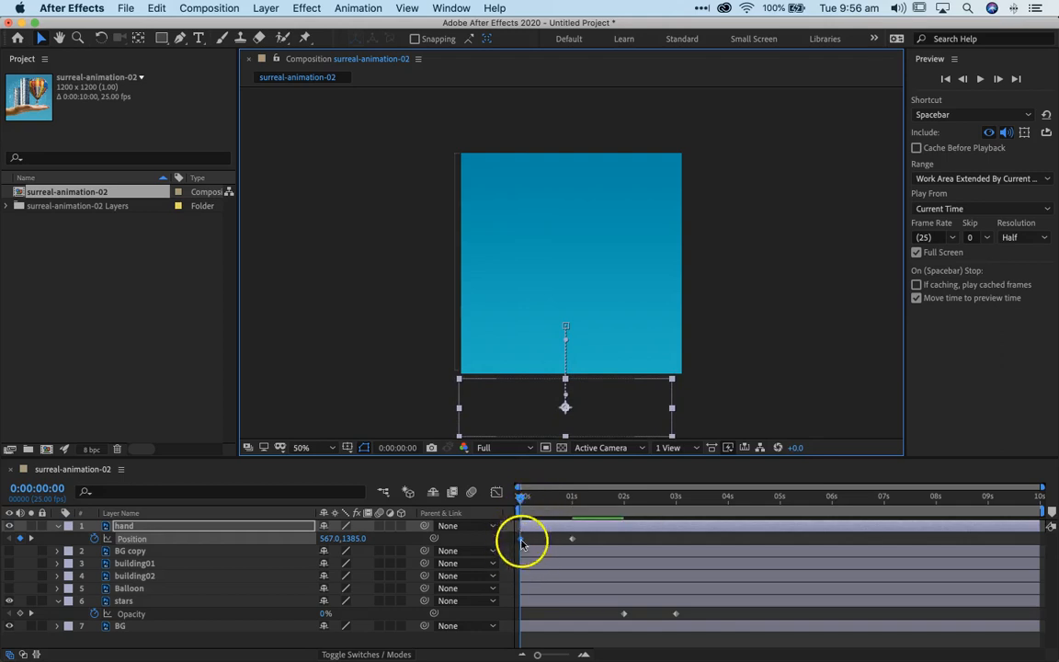
left_click_drag(520, 497, 568, 502)
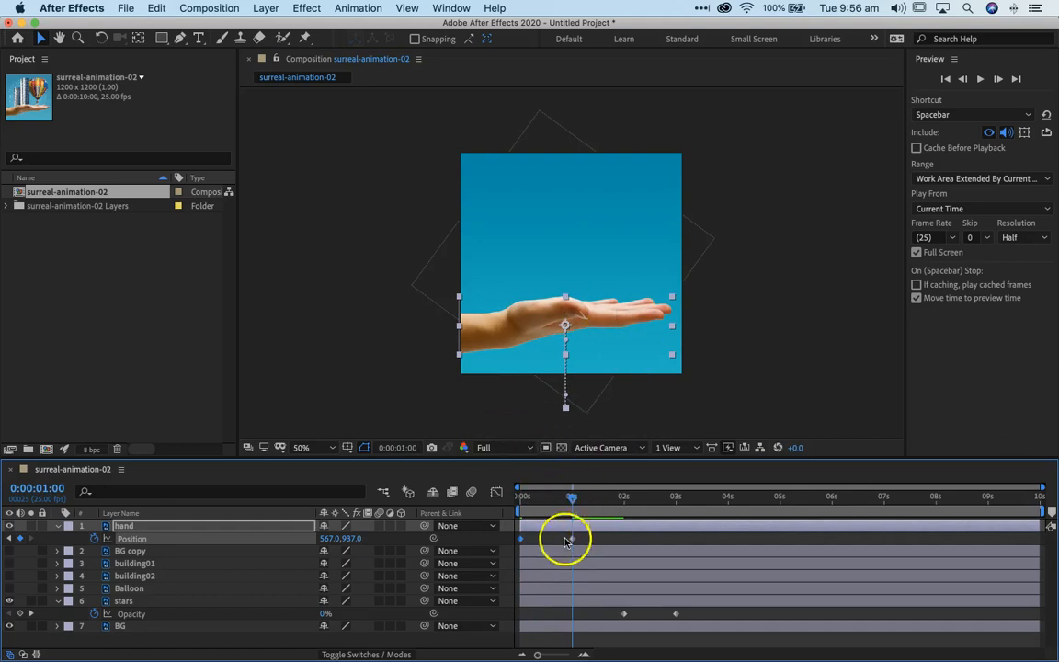
left_click_drag(573, 502, 647, 513)
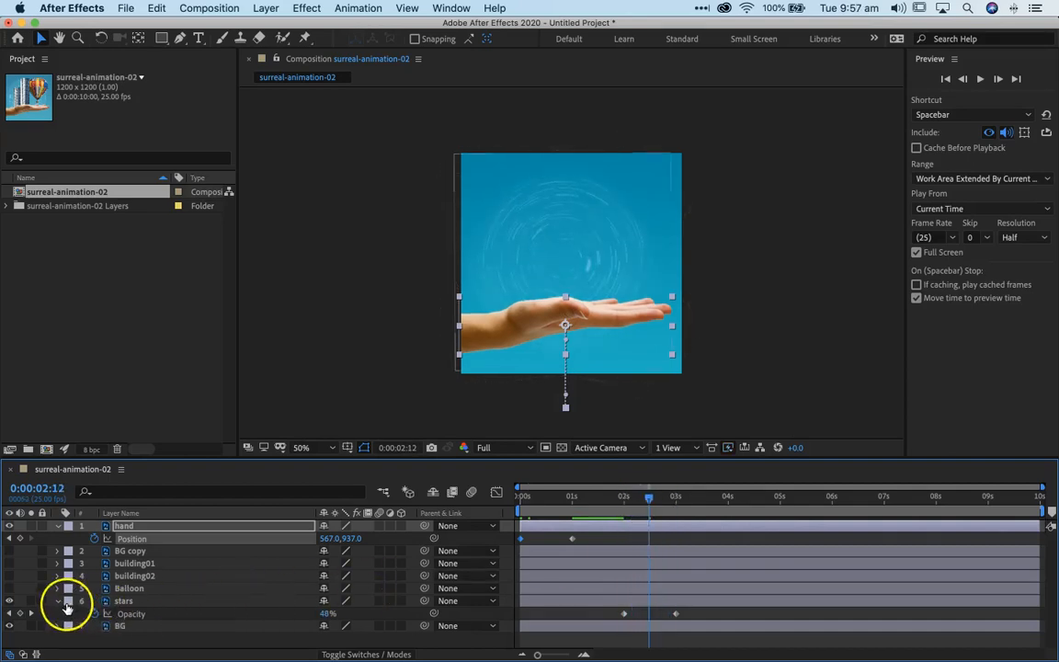
Collapse the stars layer, show the BG copy layer, and set the time to 0:00:01:00.
left_click(59, 603)
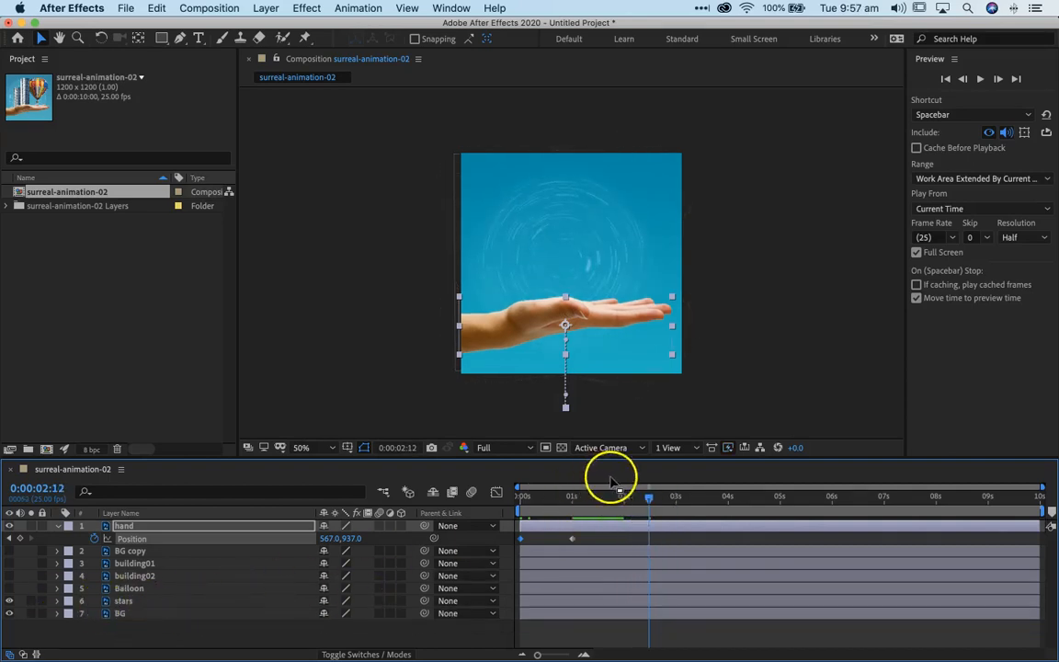
left_click(561, 497)
left_click_drag(561, 498, 641, 504)
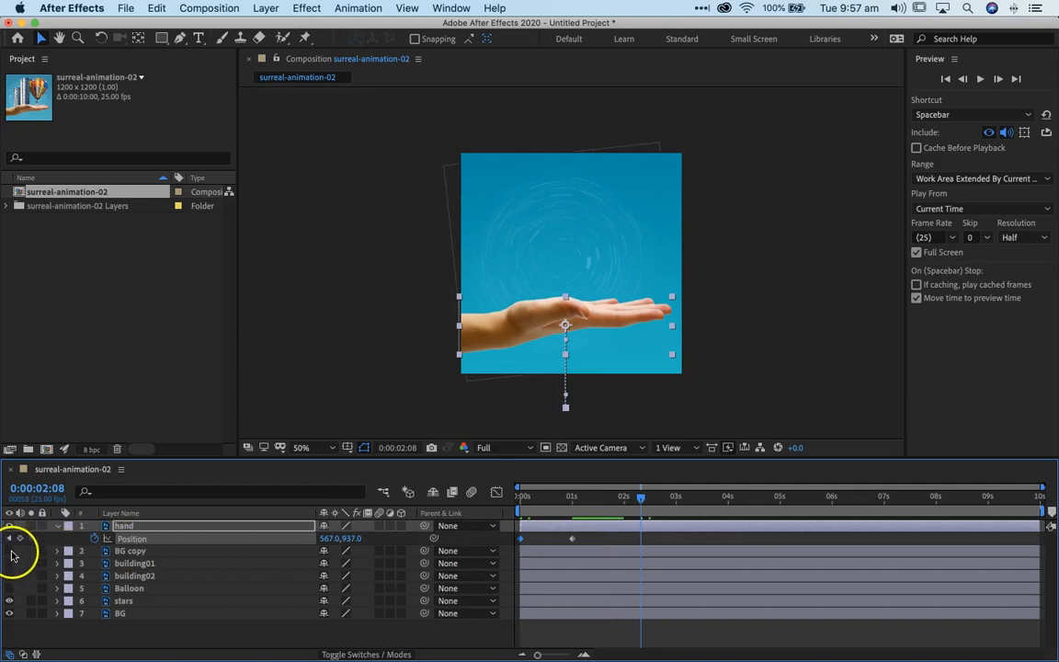
left_click_drag(641, 498, 683, 504)
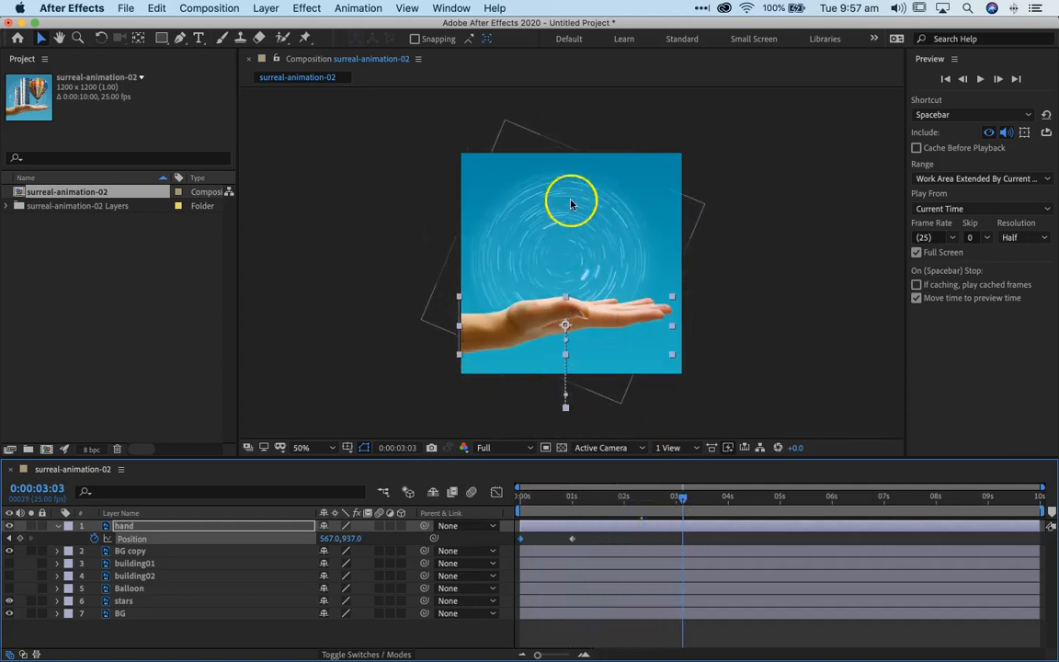
left_click_drag(685, 498, 577, 537)
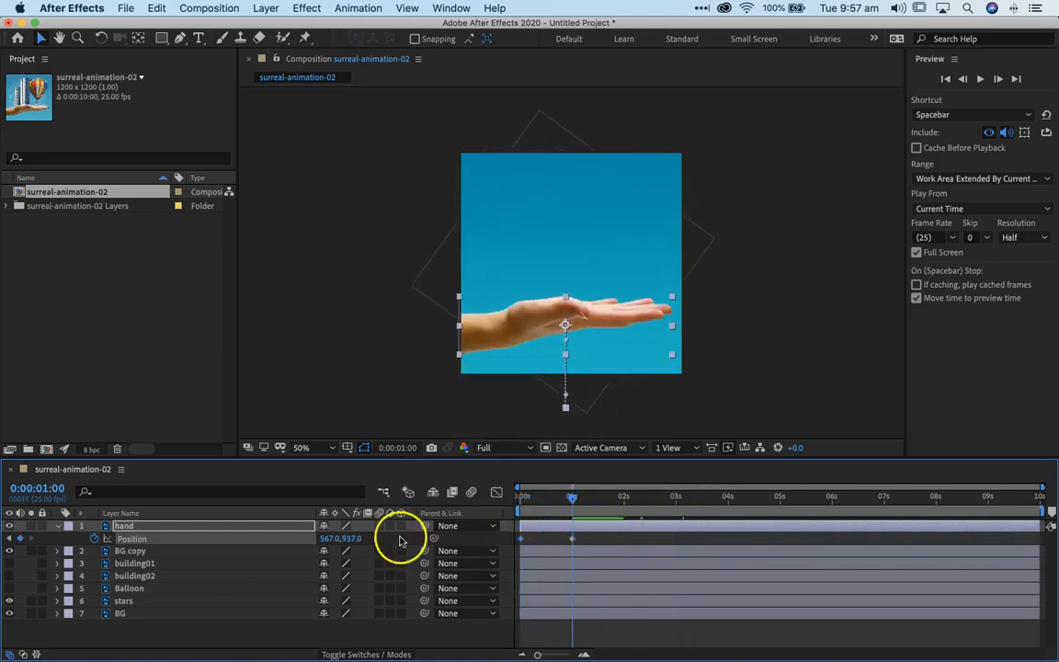
Collapse the hand layer, then select building01 and building02 and make both visible.
left_click(59, 528)
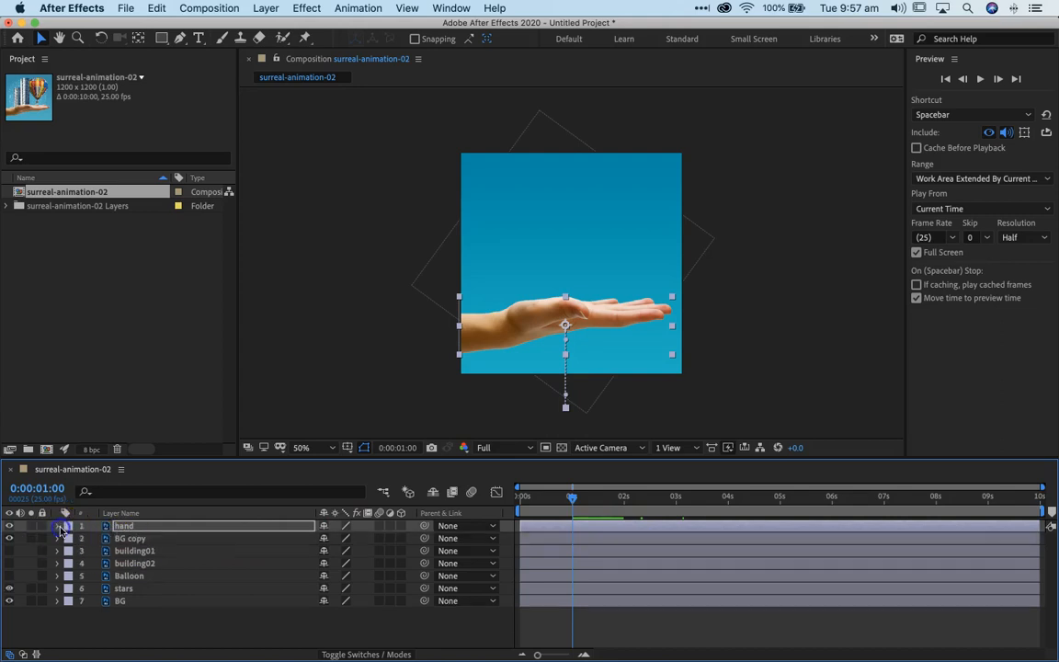
left_click(134, 551)
left_click(138, 563, "shift")
left_click(8, 550)
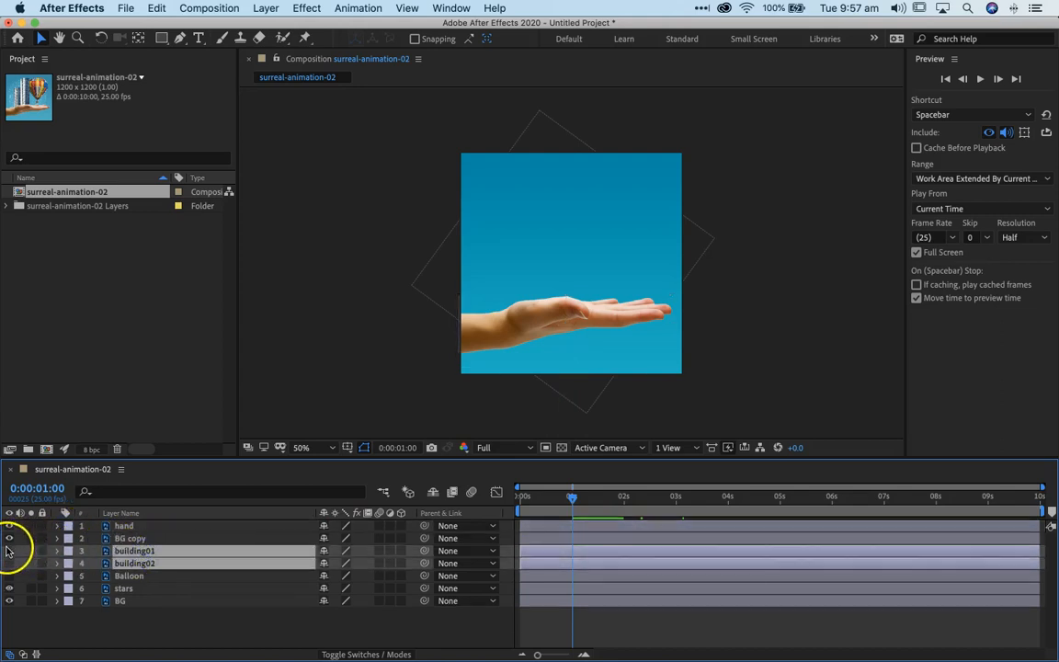
left_click(7, 562)
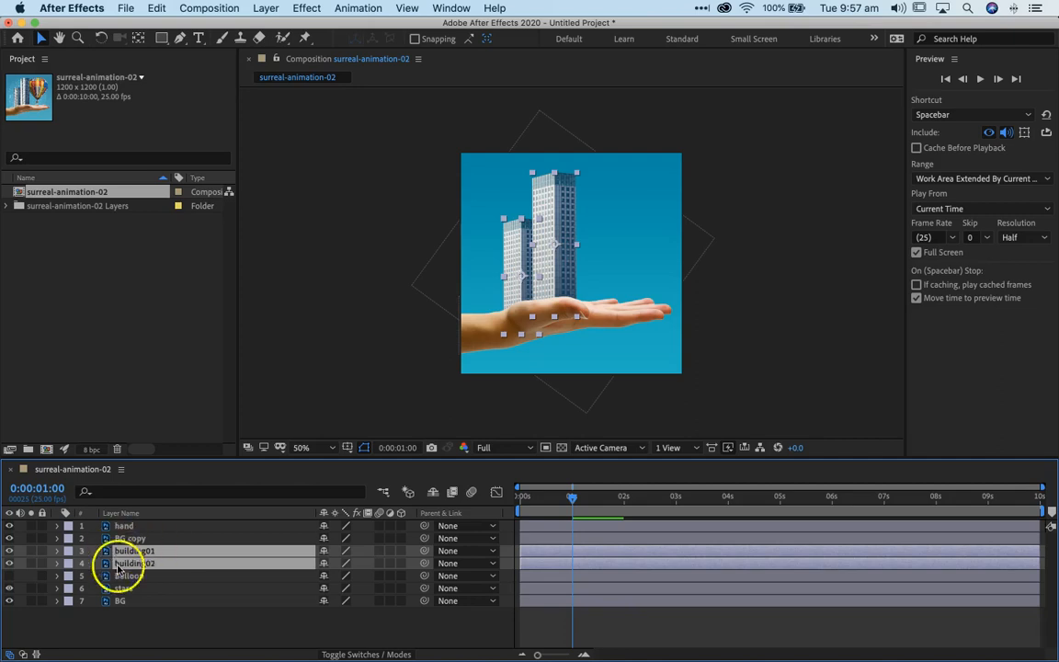
Keyframe the current Position of both buildings at 0:00:01:00 and again with the same values at 0:00:02:00.
key("p")
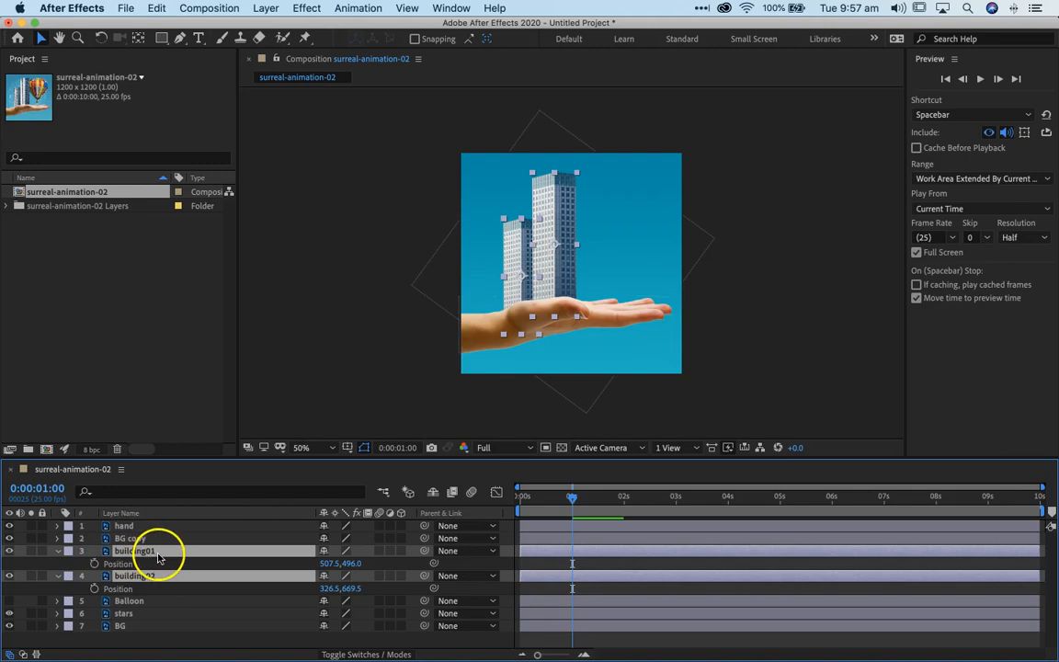
left_click(94, 563)
left_click_drag(592, 501, 625, 521)
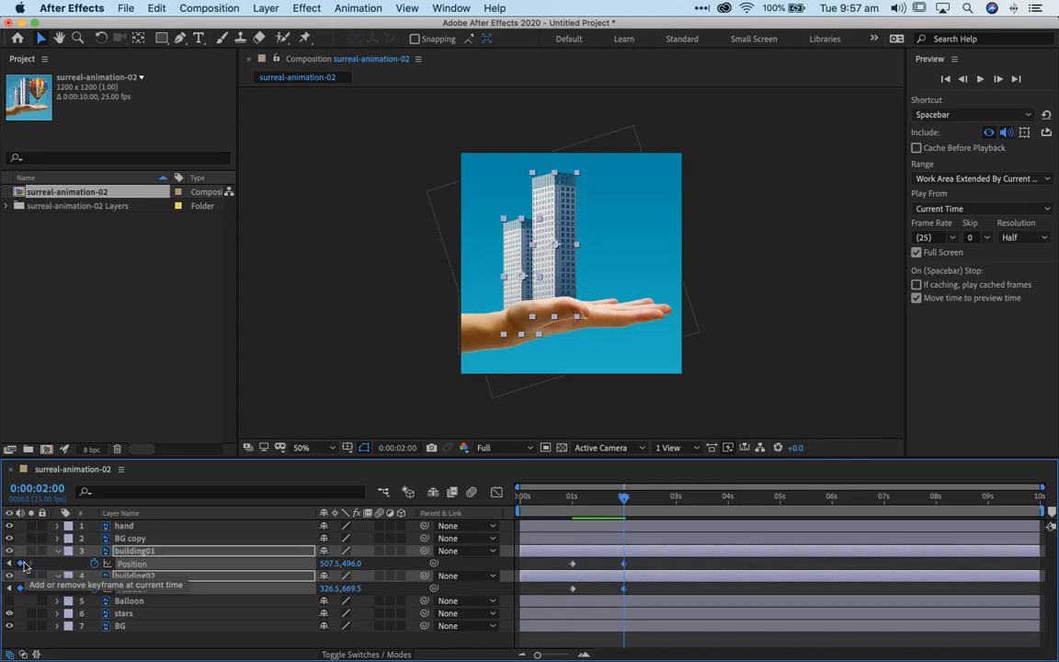
At 0:00:01:00, move both buildings straight down out of view, building01 to 507.5, 1252 and building02 to 326.5, 1425.5.
left_click_drag(625, 496, 574, 496)
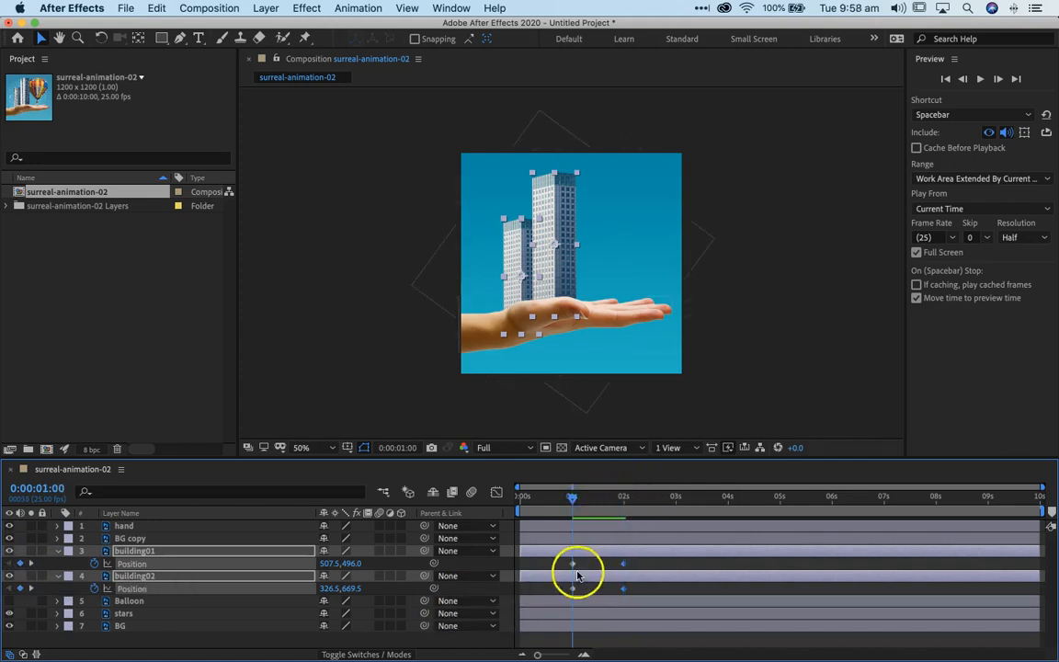
left_click(559, 206)
left_click_drag(558, 206, 558, 329)
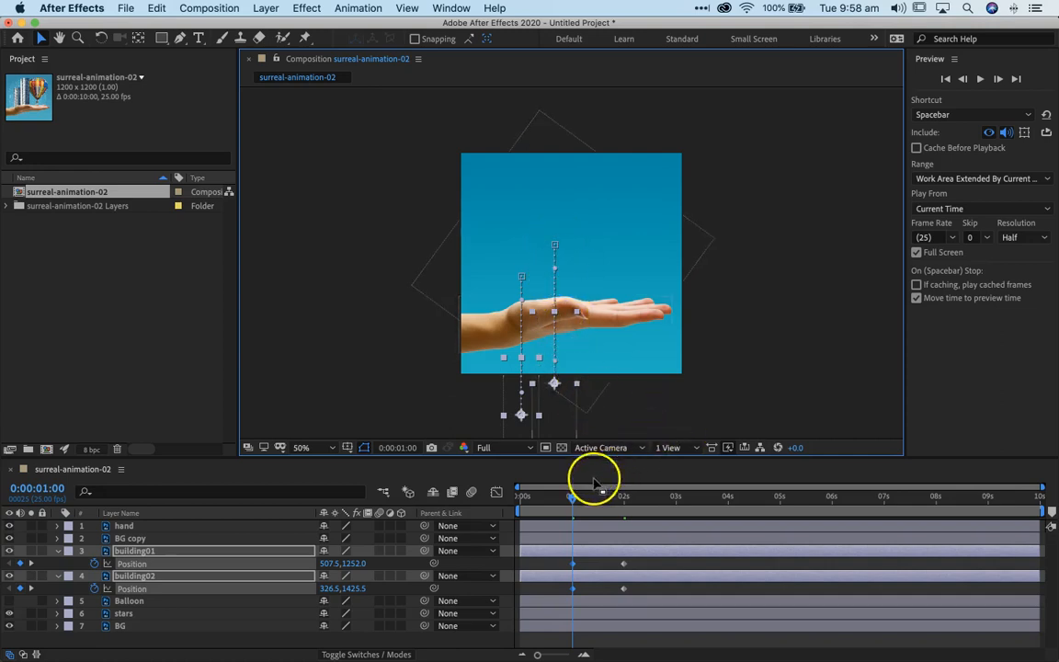
left_click_drag(570, 497, 486, 503)
left_click_drag(517, 509, 574, 507)
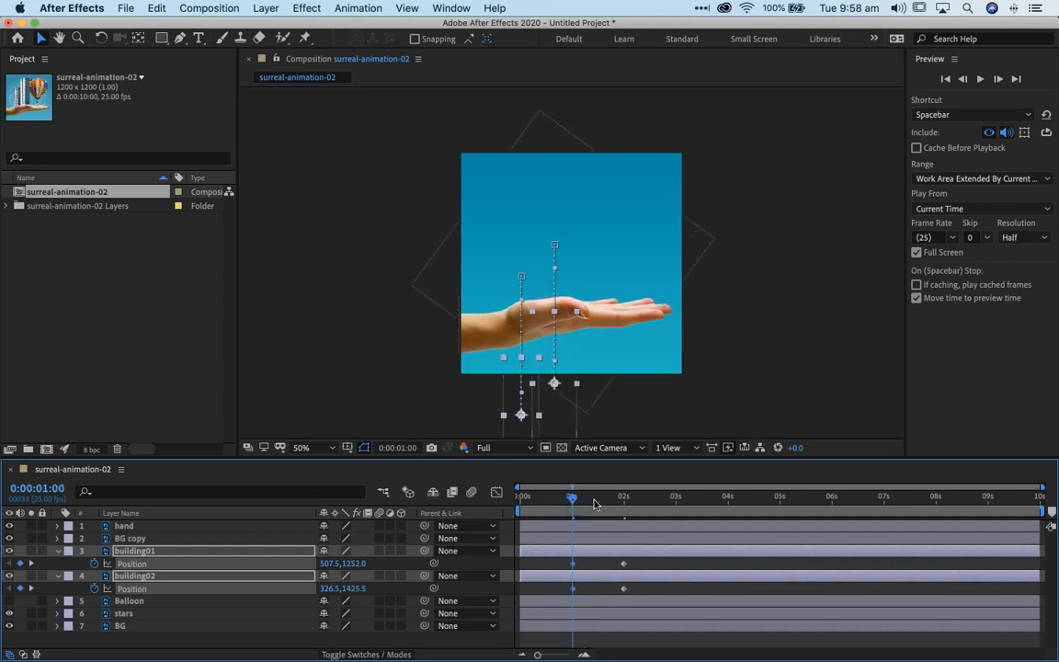
Shift both building01 Position keyframes later so the first sits at 0:00:01:15.
left_click(631, 562)
left_click_drag(640, 563, 561, 568)
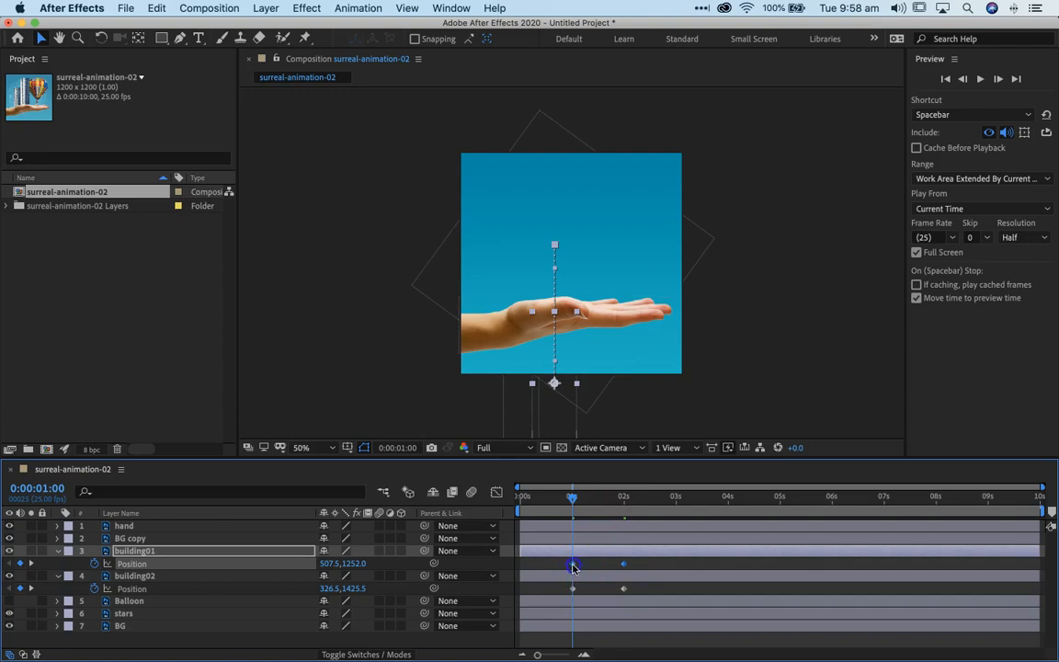
left_click_drag(579, 568, 586, 569)
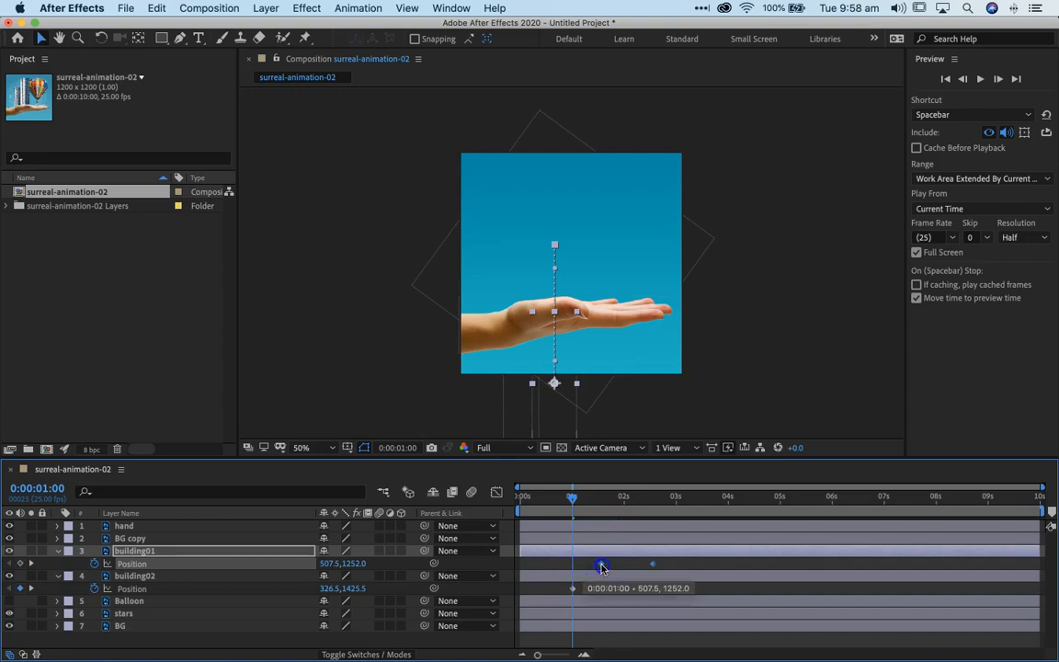
left_click_drag(603, 567, 603, 568)
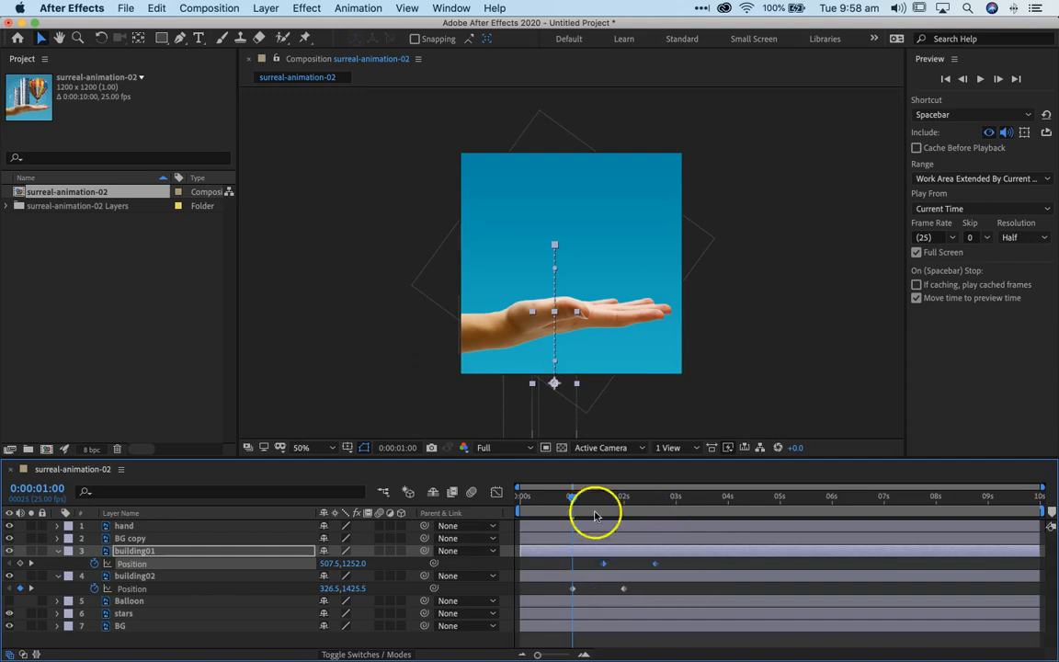
Lower building01 at its first Position keyframe, 0:00:01:15, to 507.5, 1372, and return to 0:00:00:00.
left_click_drag(579, 499, 536, 497)
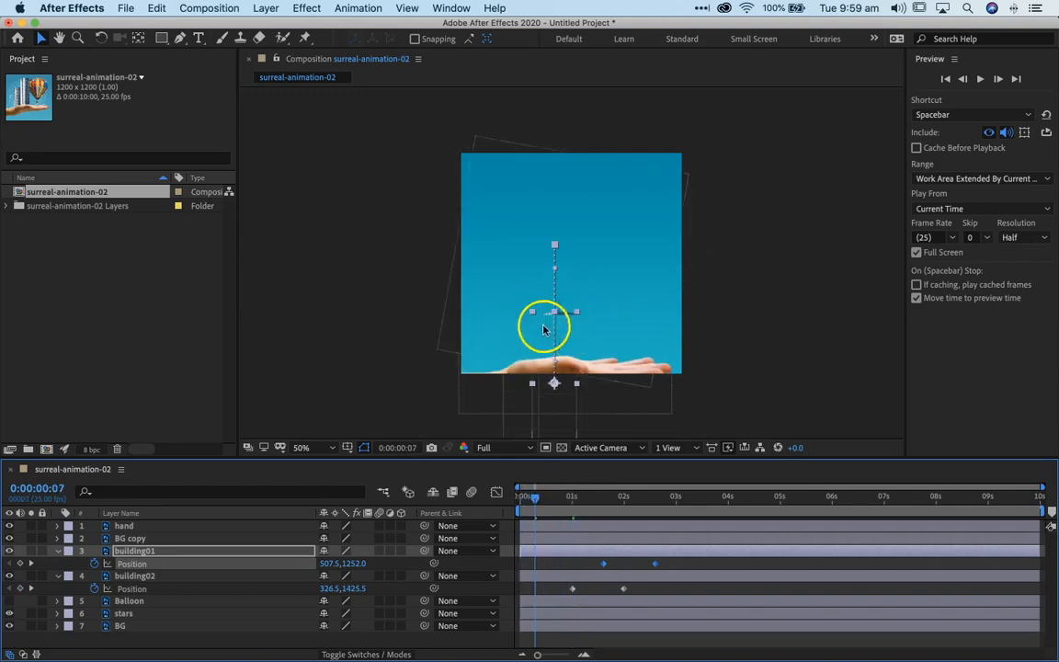
left_click(740, 338)
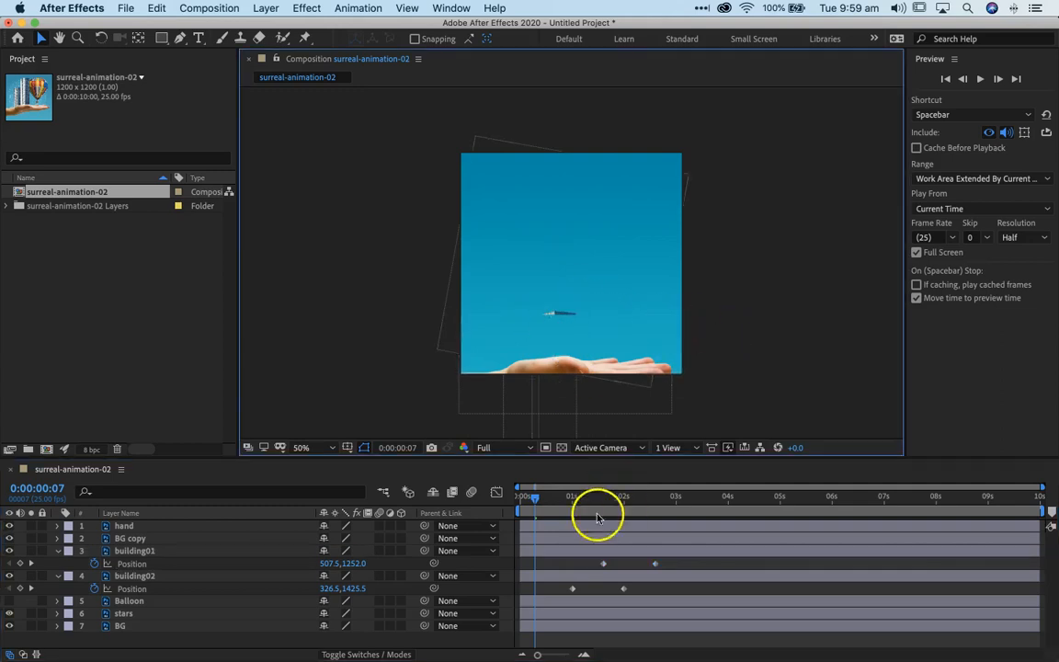
left_click(572, 497)
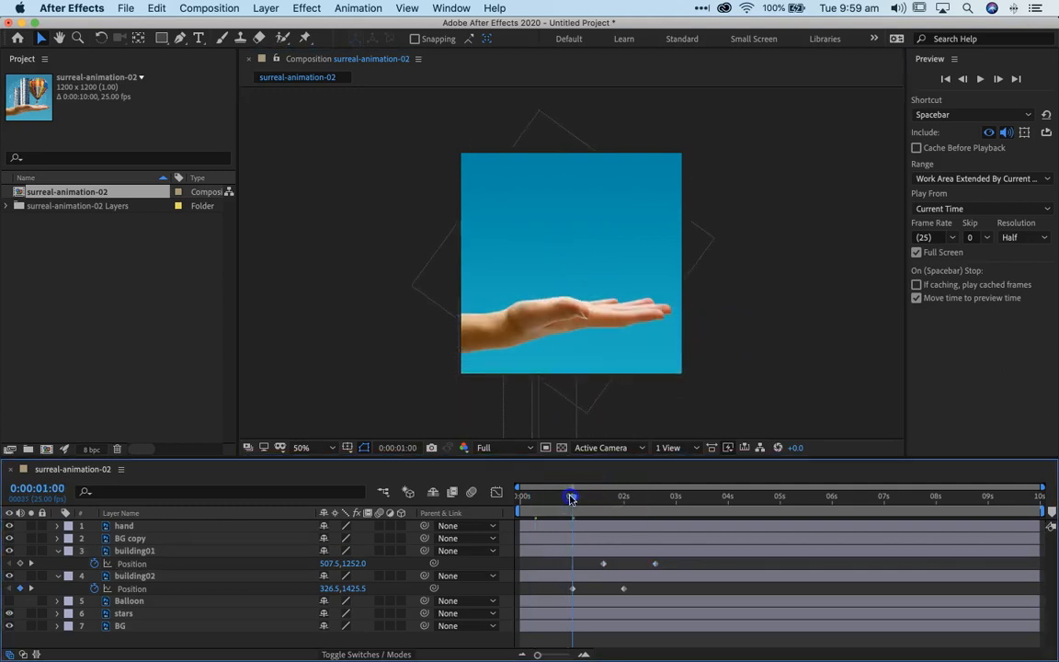
left_click(572, 587)
left_click_drag(591, 494, 604, 497)
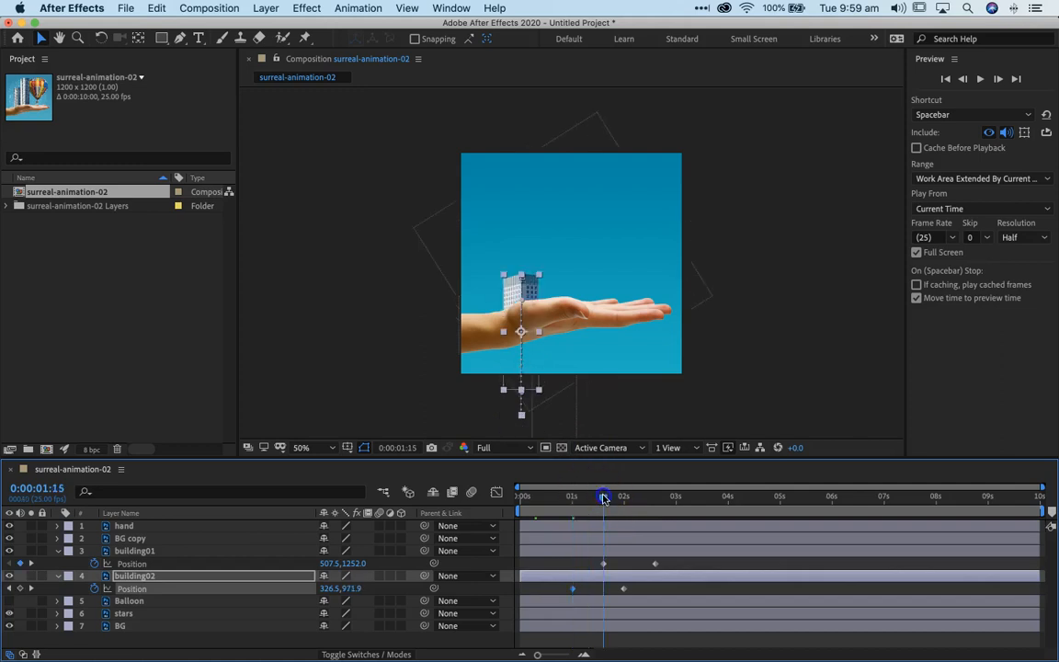
left_click(603, 563)
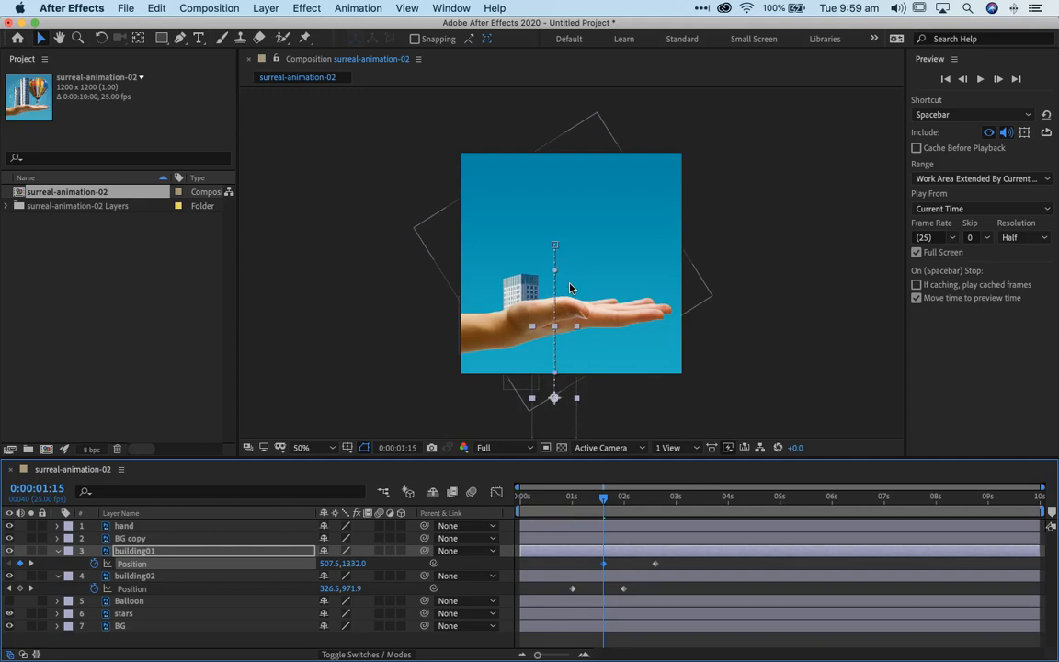
left_click_drag(599, 495, 475, 499)
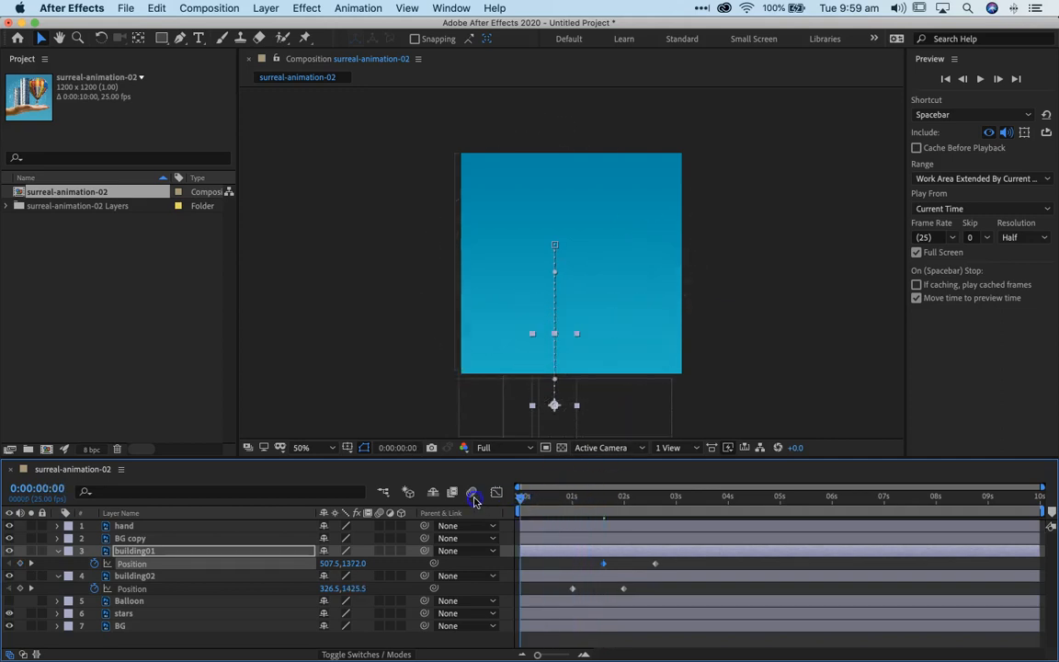
left_click(39, 40)
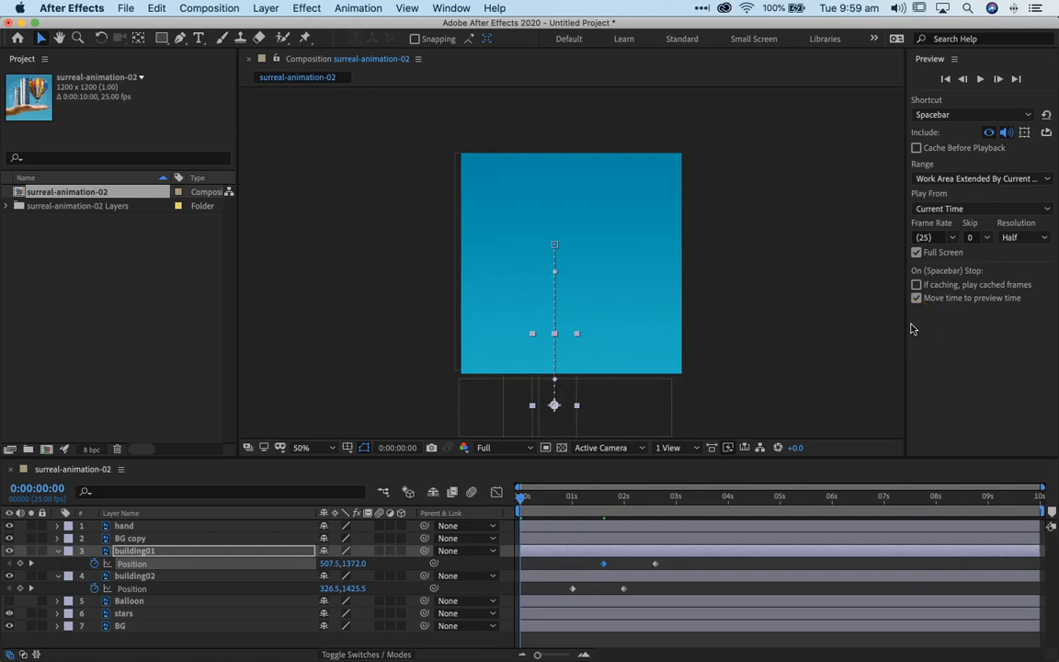
Show the Balloon layer with the time at 0:00:03:00, collapse both building layers, and select Balloon.
left_click_drag(582, 502, 674, 520)
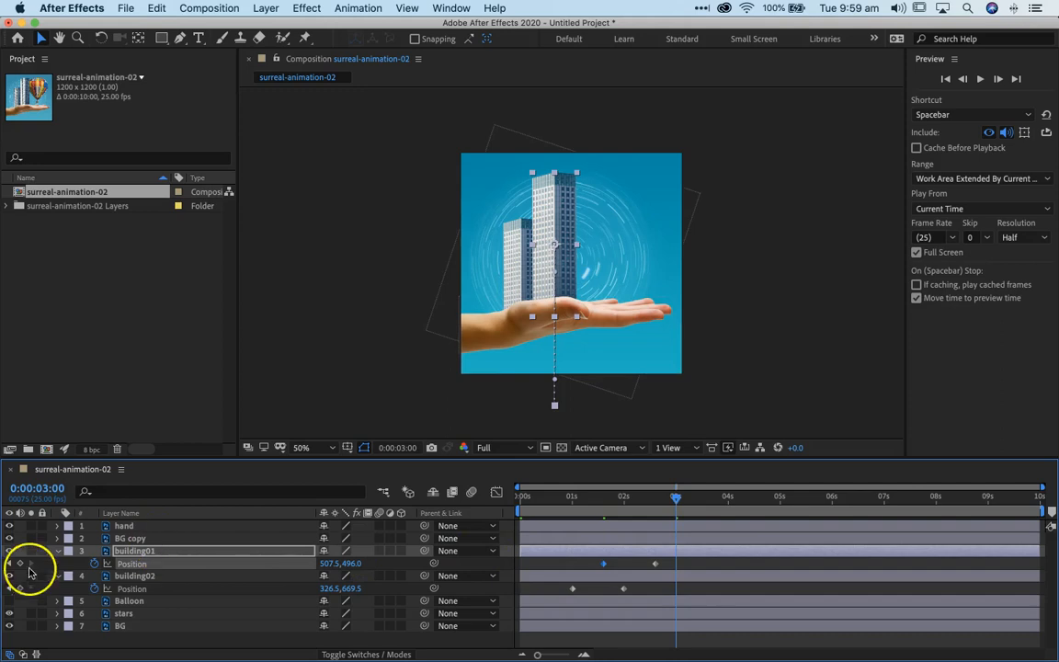
left_click(10, 601)
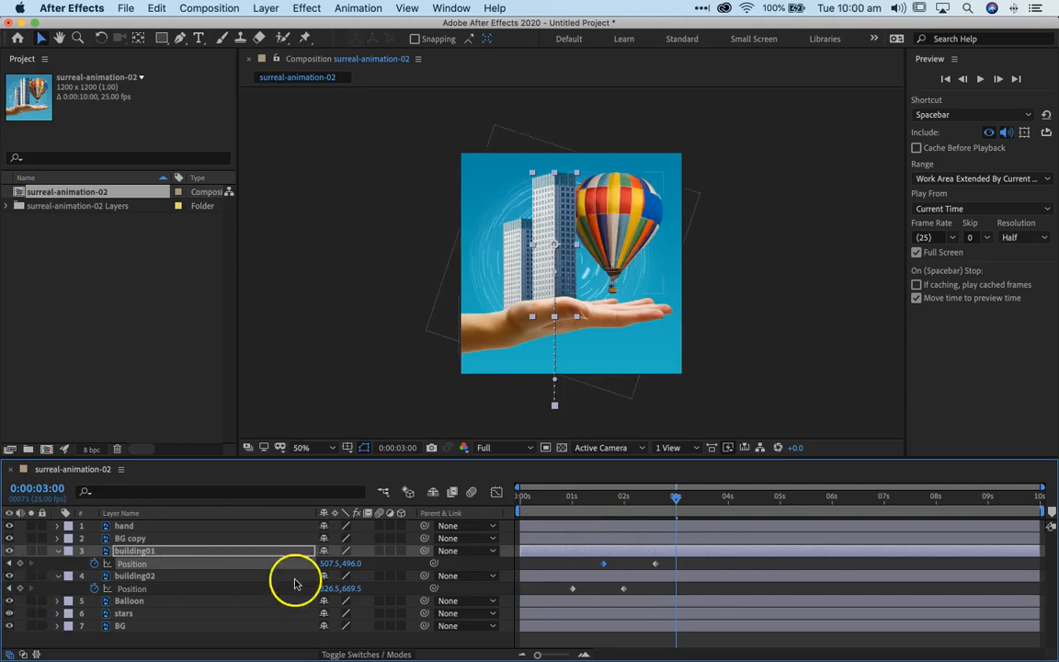
mouse_move(675, 501)
left_mouse_down()
mouse_move(700, 501)
mouse_move(679, 518)
left_mouse_up()
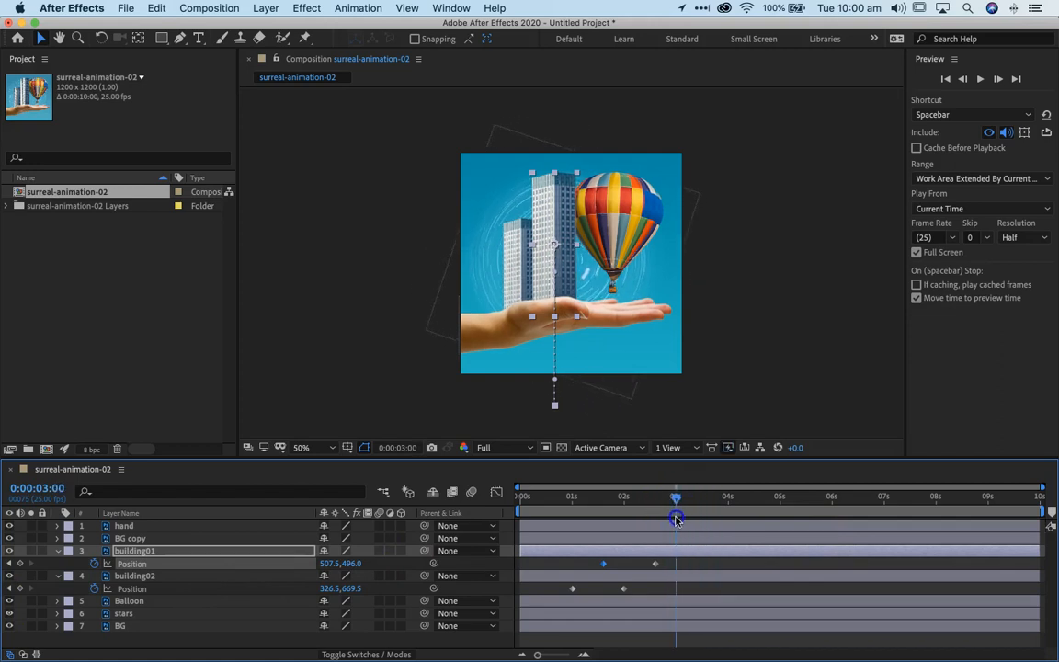
left_click(56, 552)
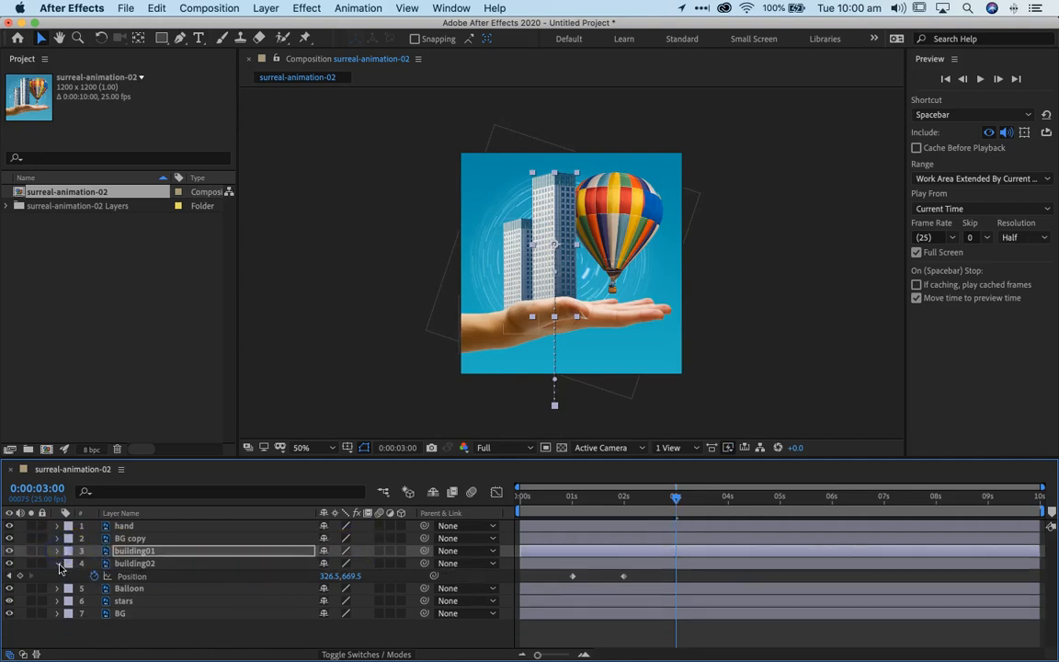
left_click(58, 564)
left_click(127, 575)
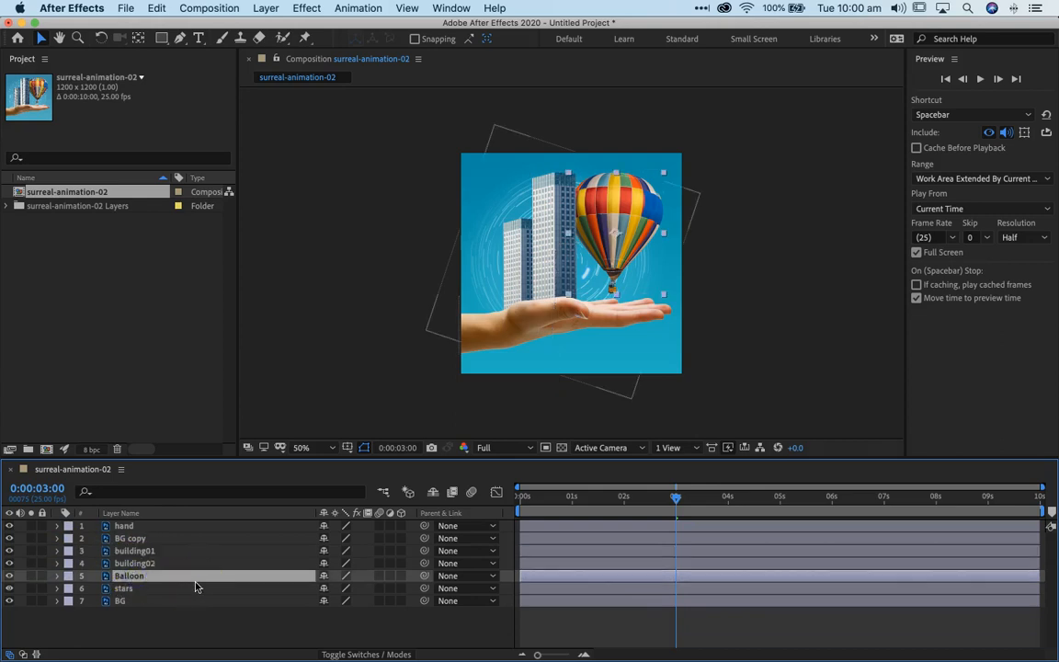
Scale the balloon down to 51% and move it behind the buildings.
key("s")
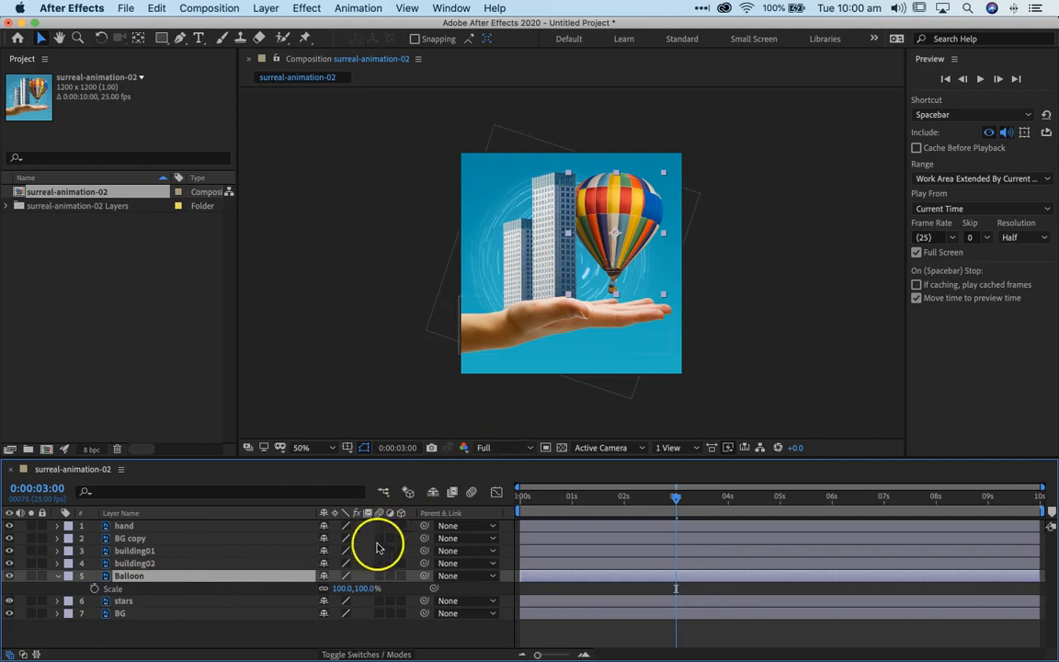
left_click_drag(368, 588, 339, 592)
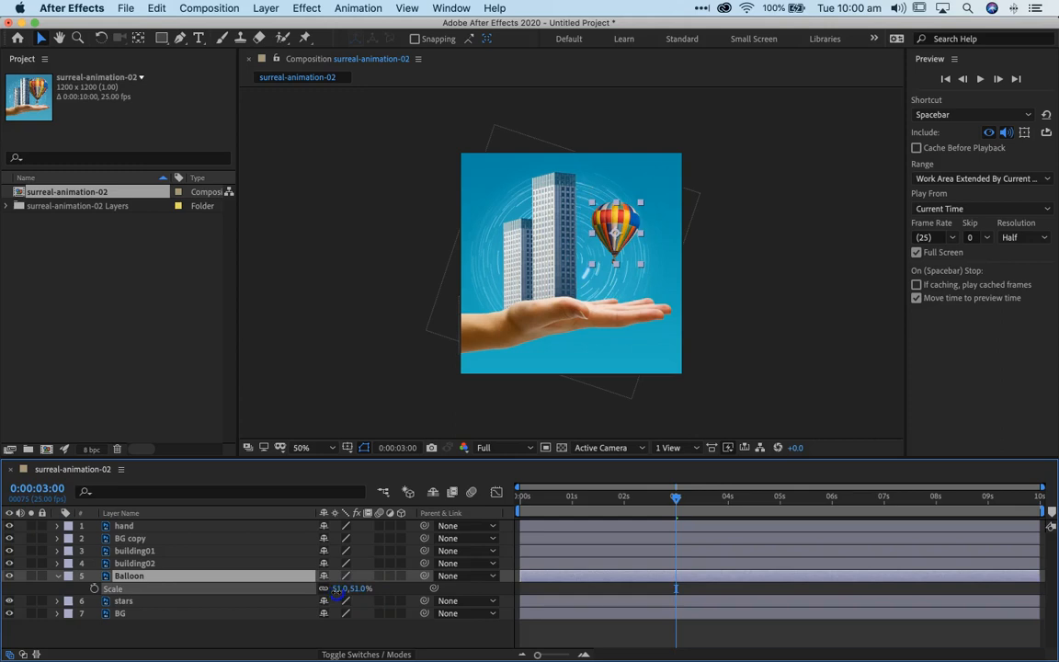
left_click_drag(337, 593, 336, 593)
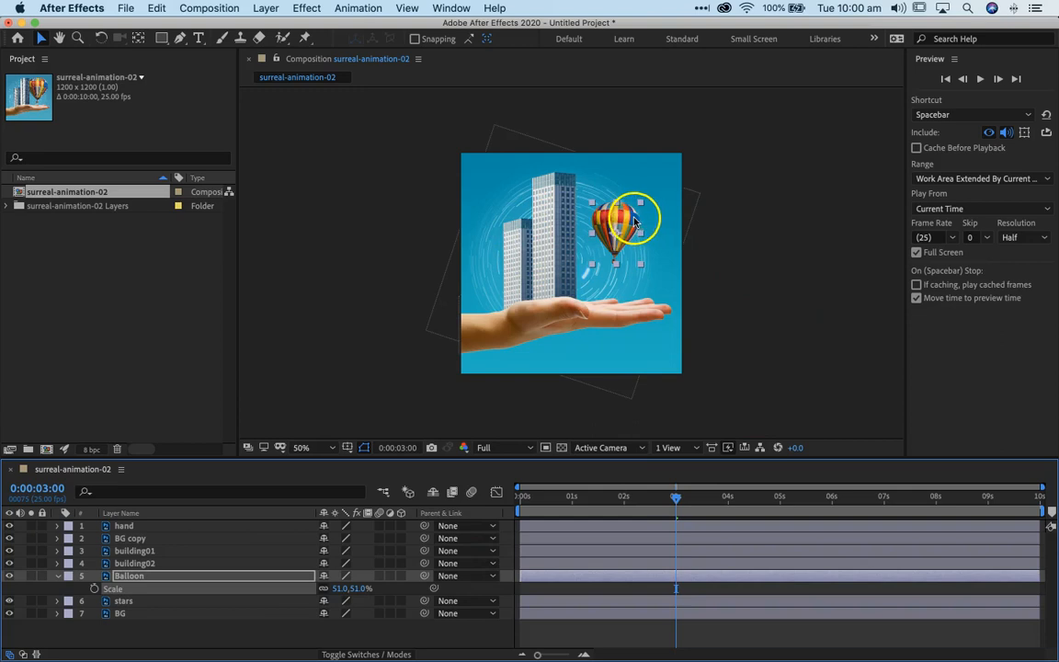
left_click_drag(633, 221, 564, 247)
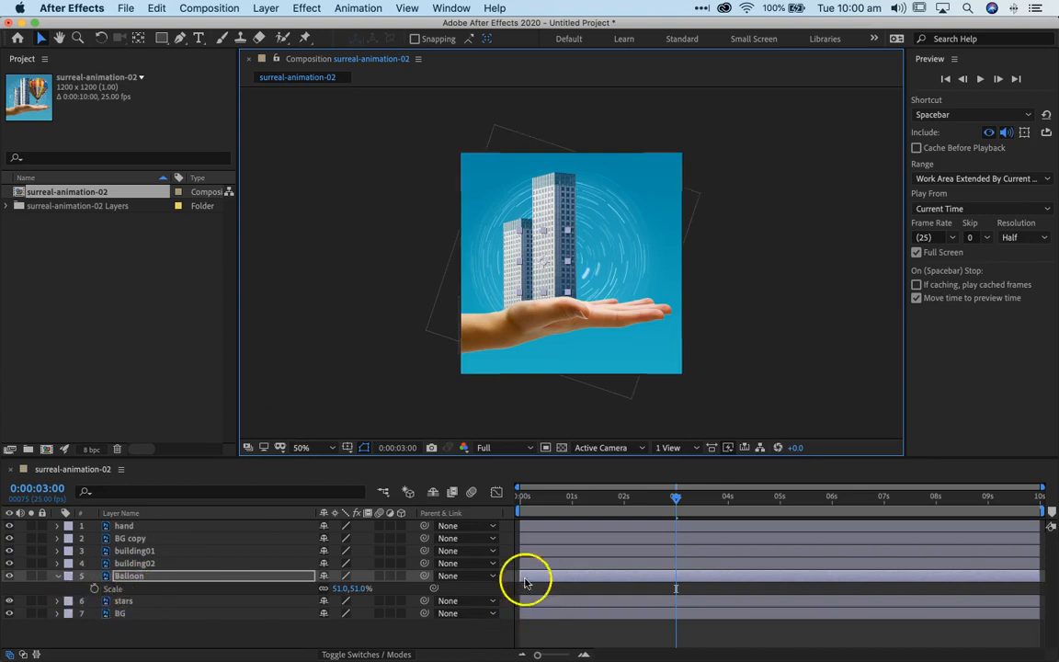
left_click(129, 576)
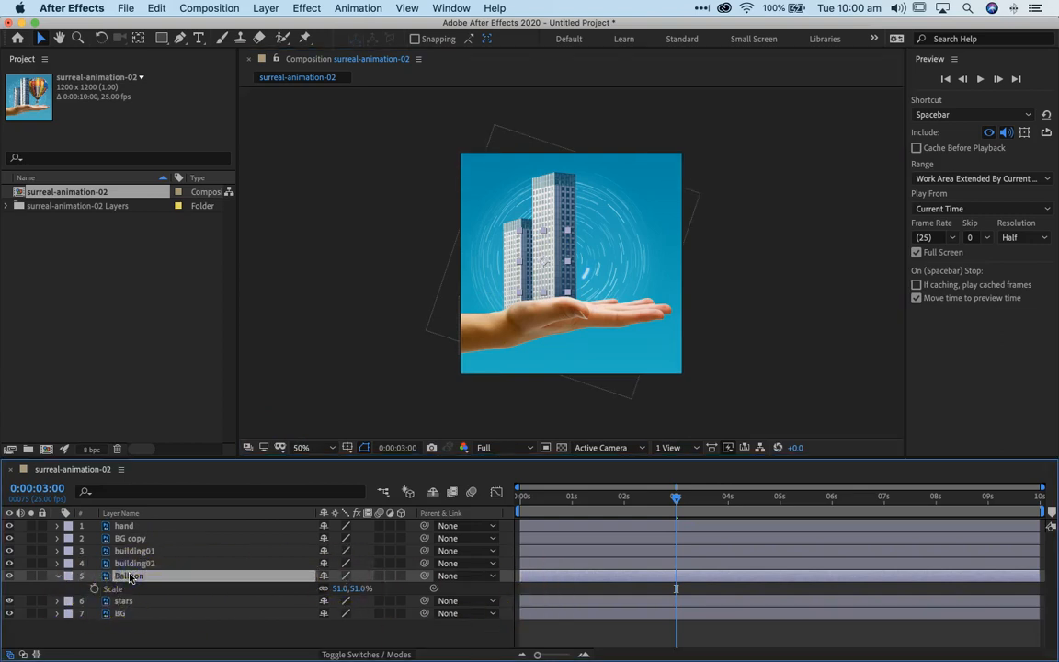
key("shift+p")
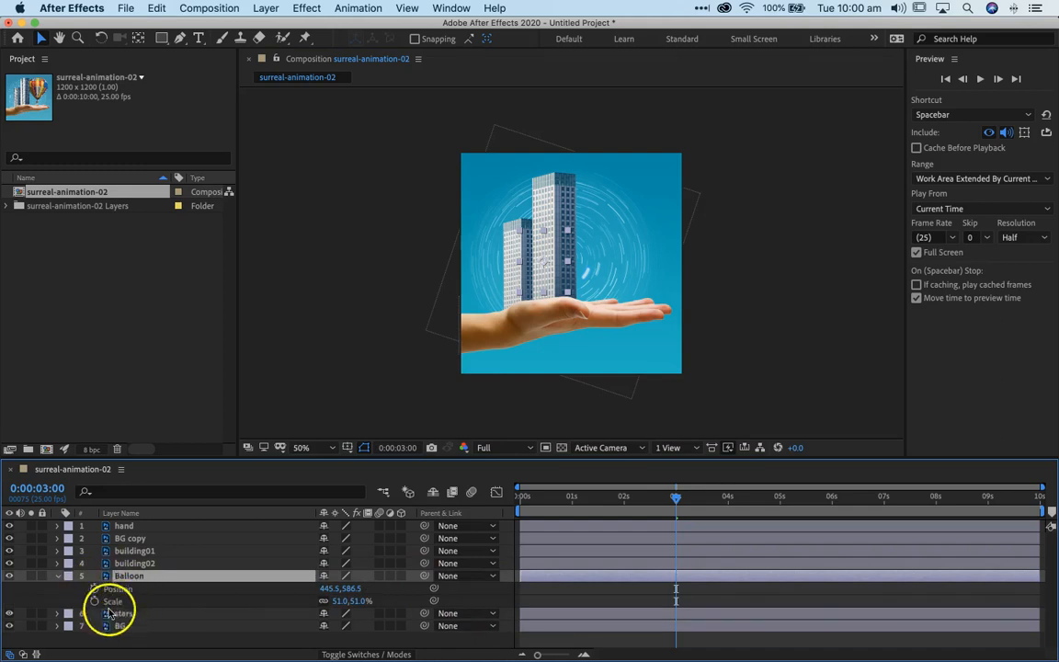
left_click(57, 576)
left_click(130, 579)
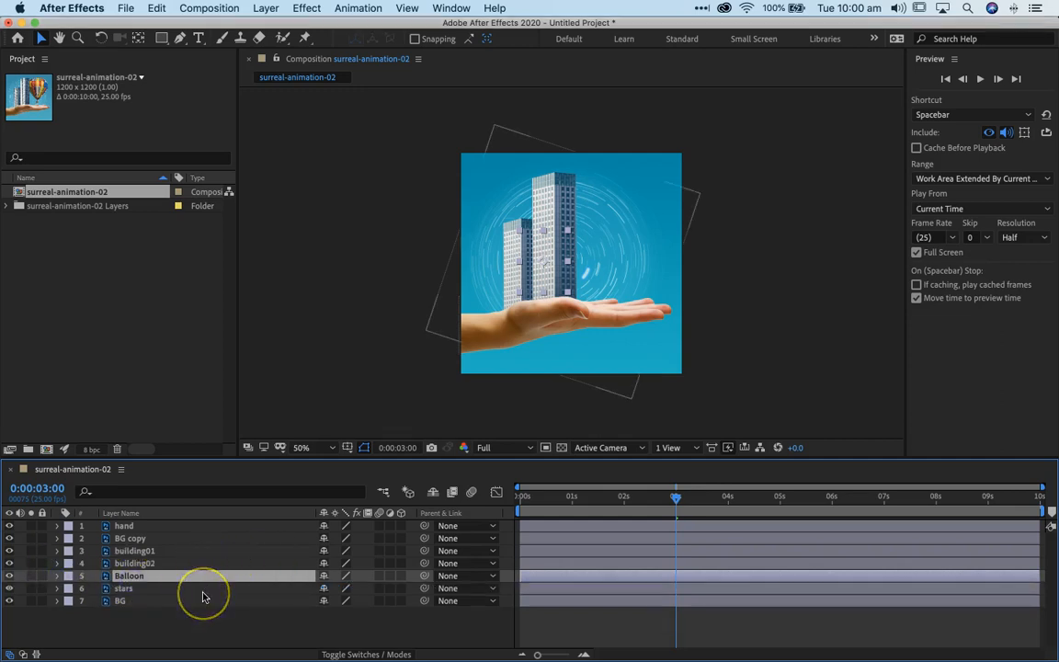
key("s")
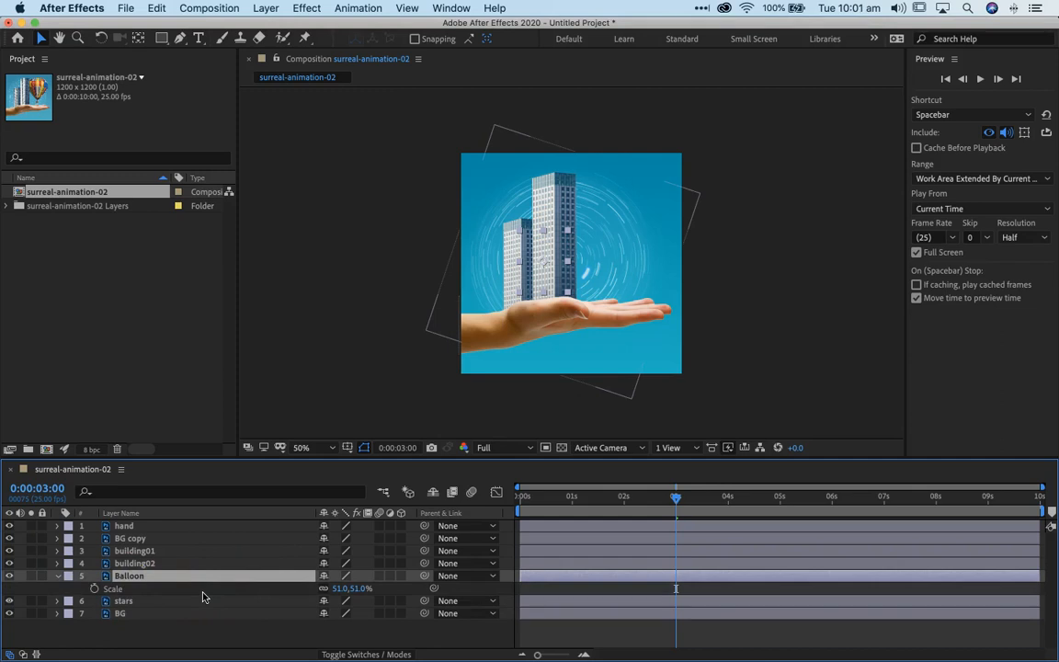
key("shift+p")
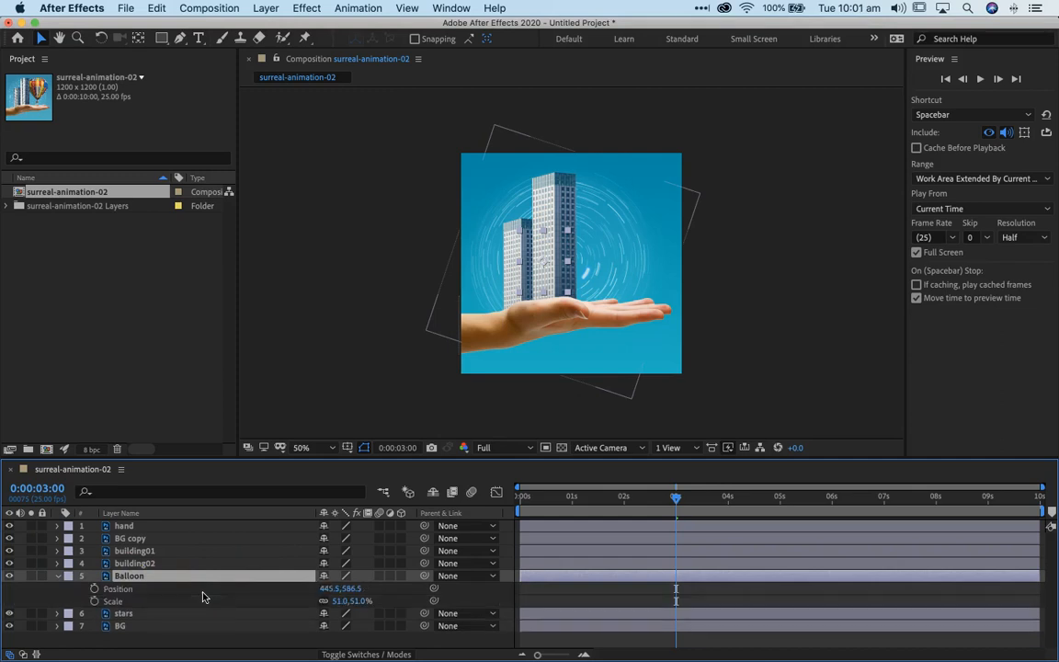
left_click(57, 576)
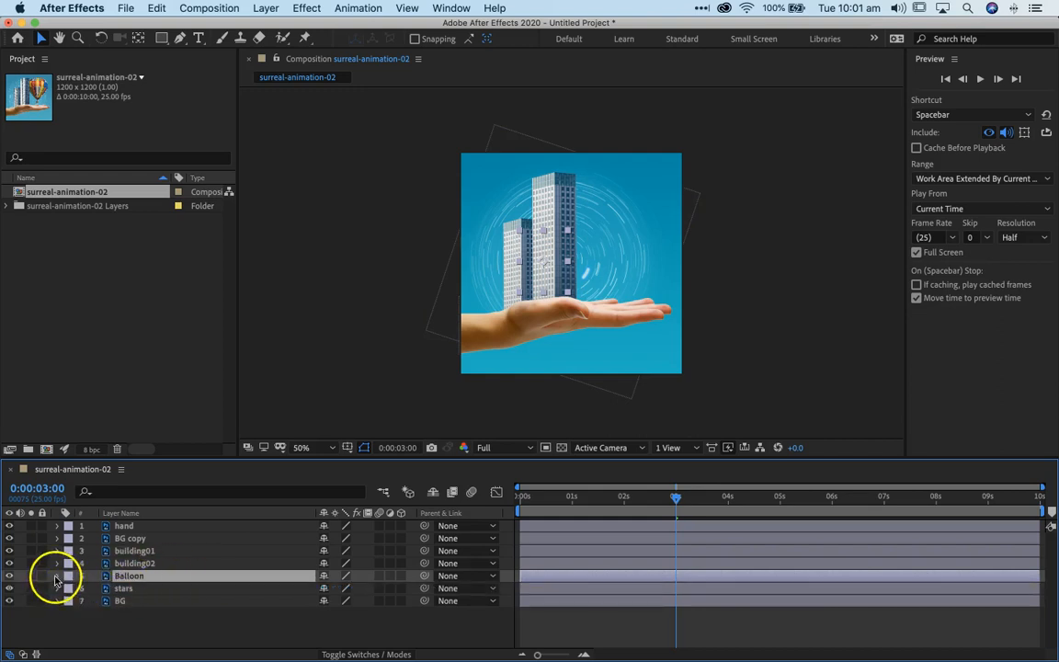
left_click(57, 576)
scroll(138, 596, "down", 2)
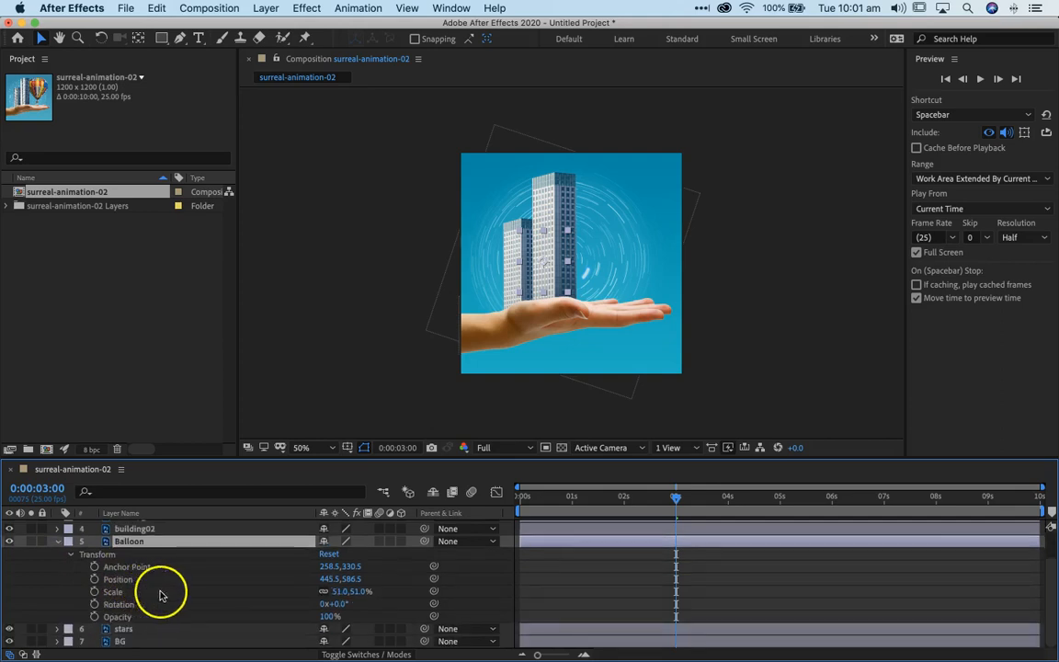
left_click(57, 540)
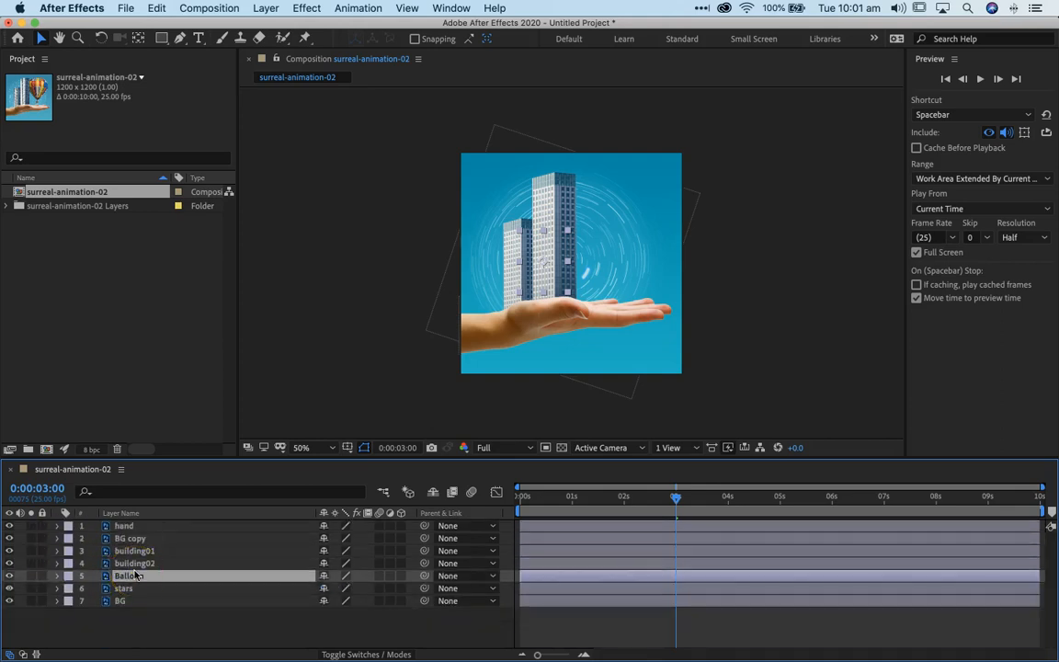
Show Balloon's Position and Scale together and start keyframing both properties at 0:00:03:00.
key("p")
key("shift+s")
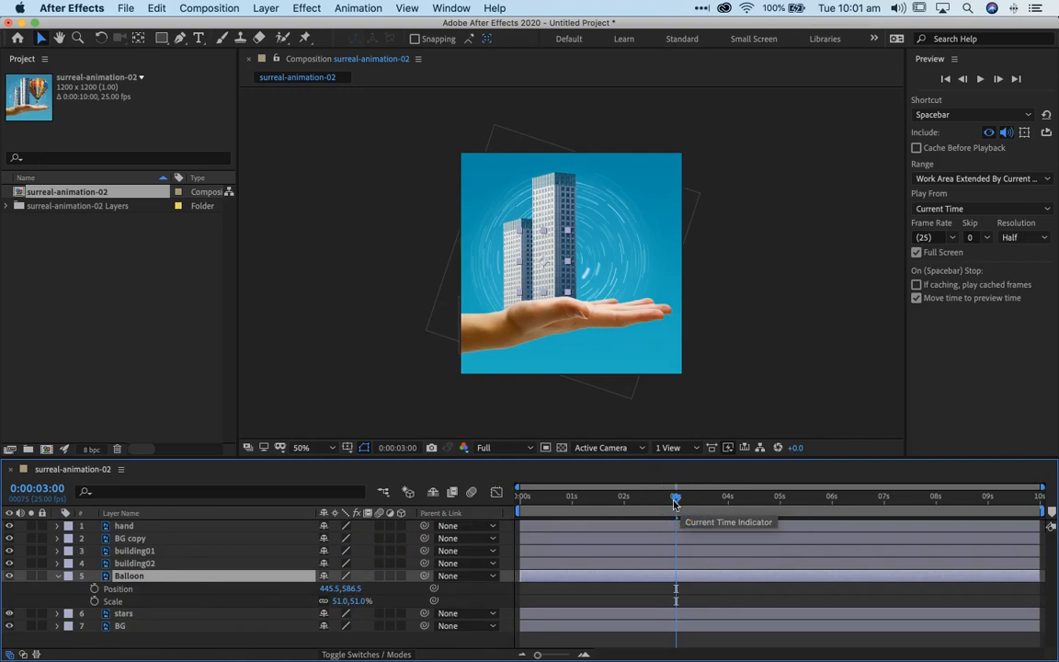
left_click(93, 588)
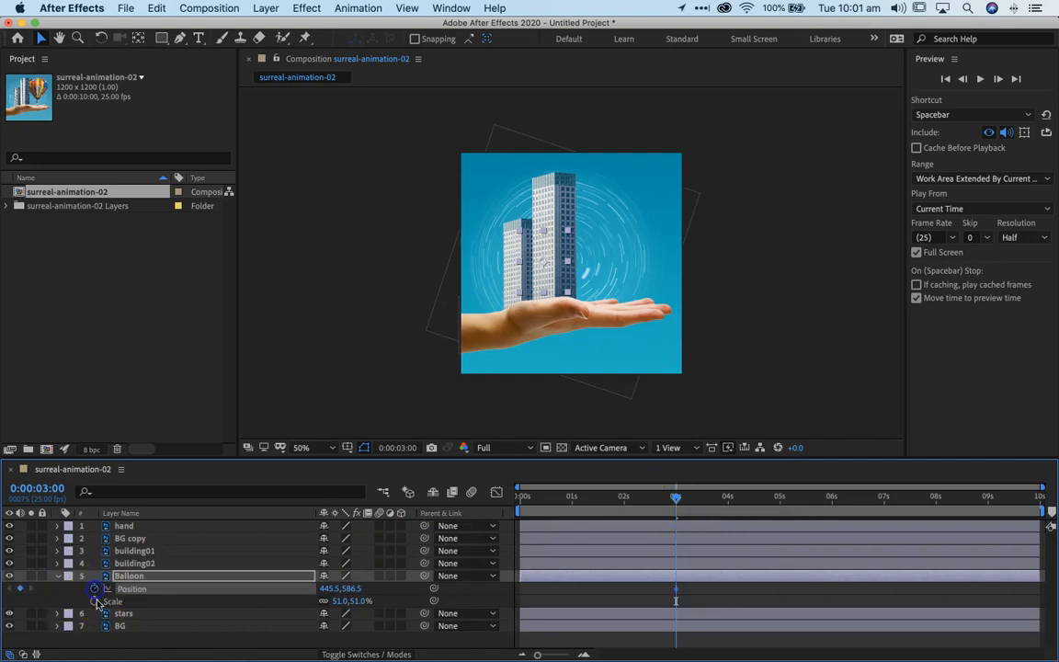
left_click(95, 601)
At 0:00:06:00, move the balloon out of the frame beyond the buildings to 1485.5, 366.5 and enlarge it to 109%.
left_click_drag(677, 498, 835, 541)
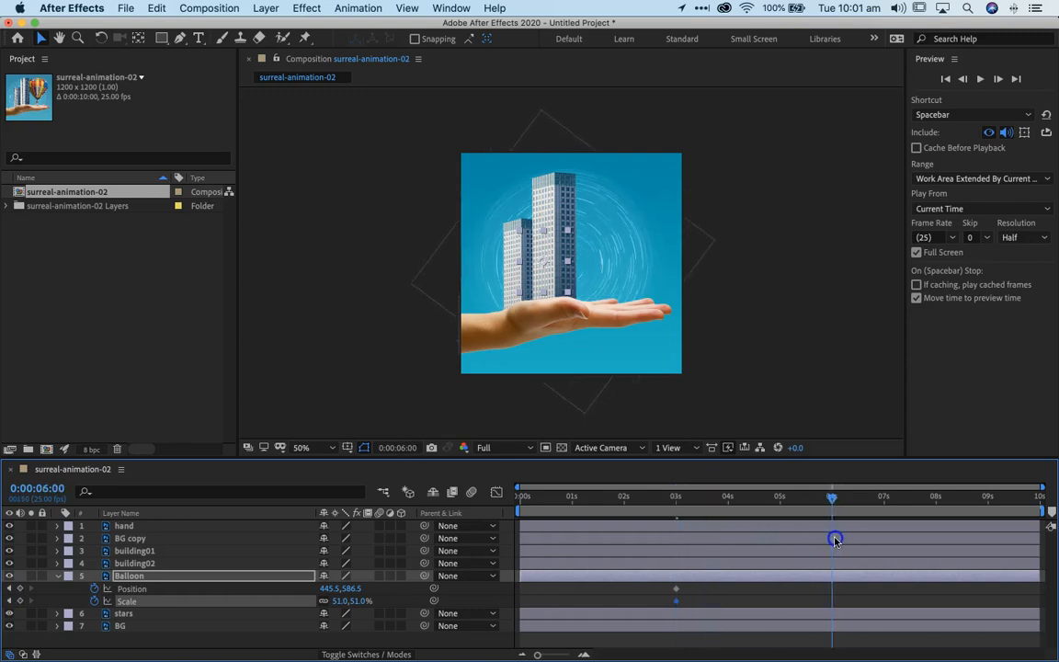
left_click(294, 601)
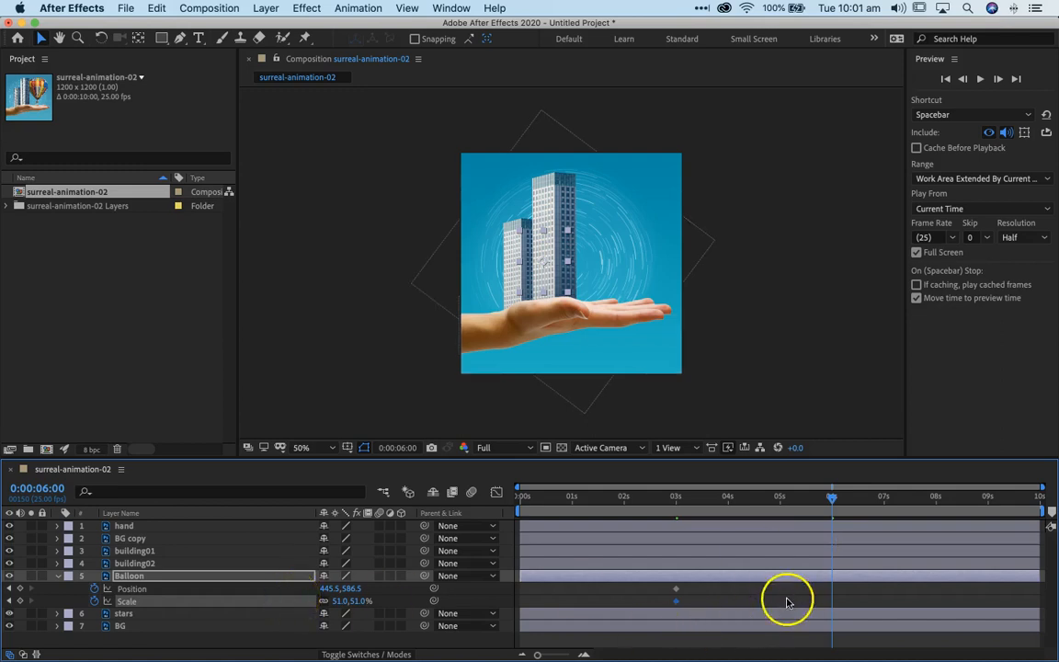
left_click_drag(549, 284, 616, 280)
left_click_drag(636, 284, 741, 247)
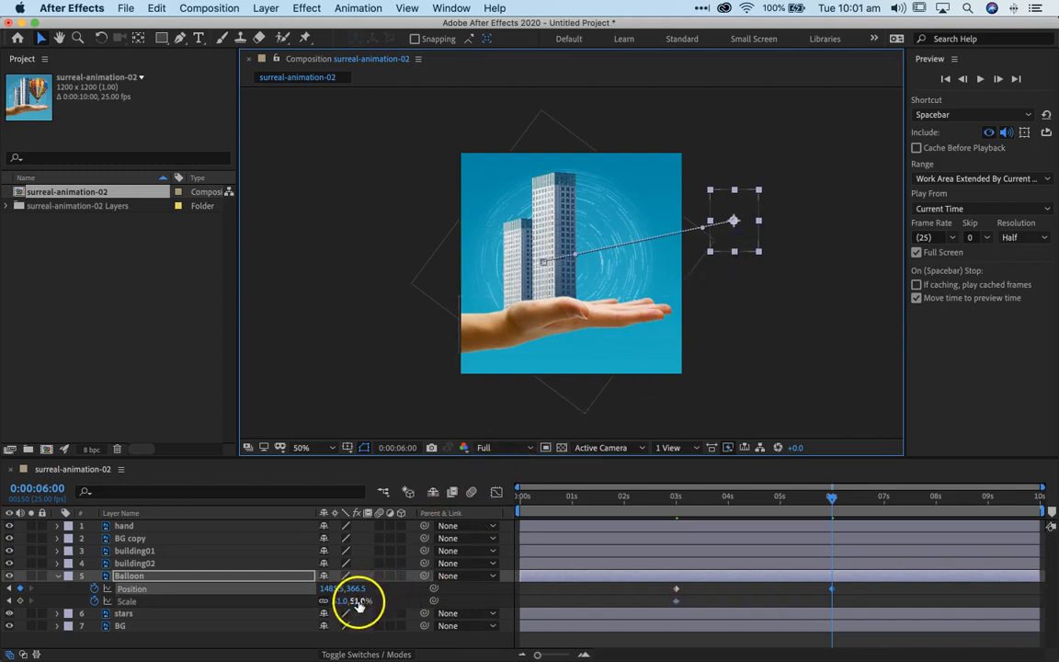
left_click_drag(358, 603, 388, 591)
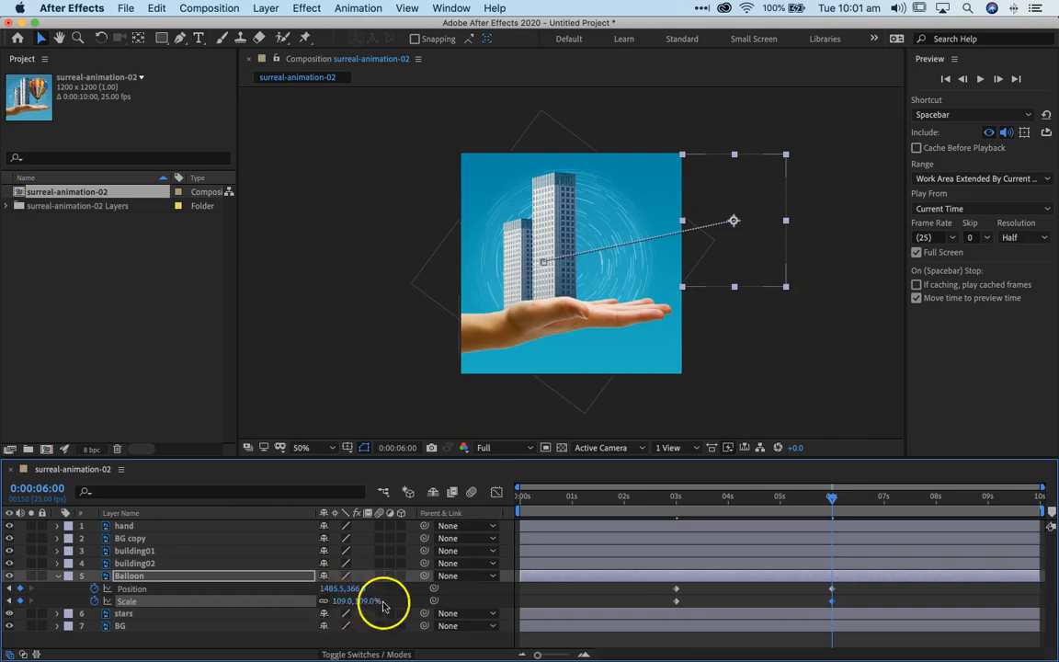
Return to 0:00:00:00 and preview the animation up to the balloon's emergence from behind the buildings.
left_click_drag(832, 501, 558, 518)
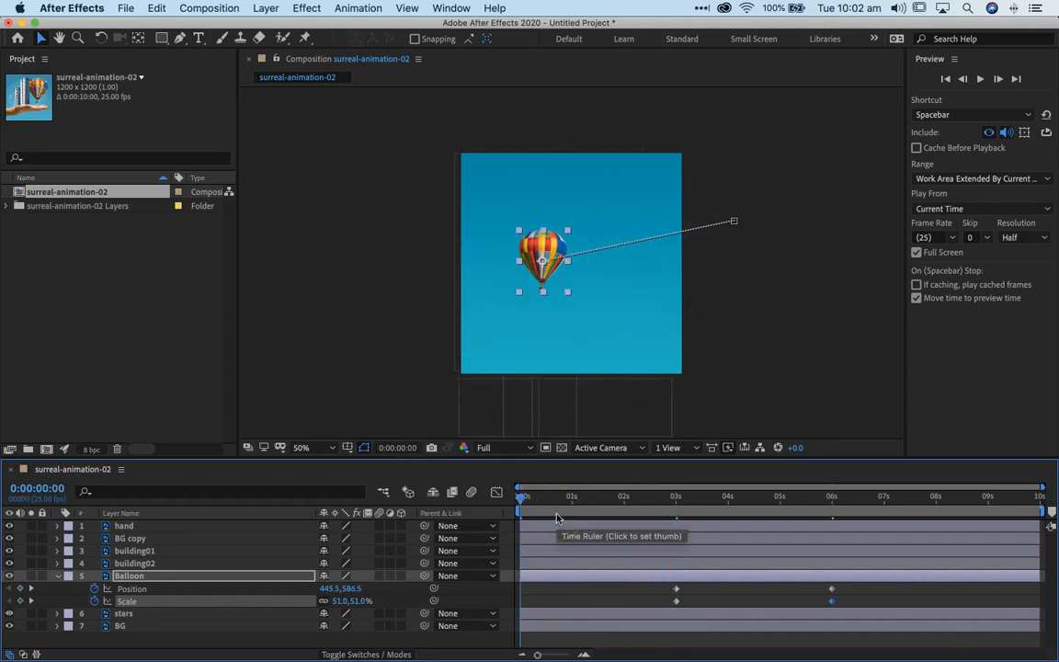
left_click(599, 497)
key("Home")
left_click(777, 526)
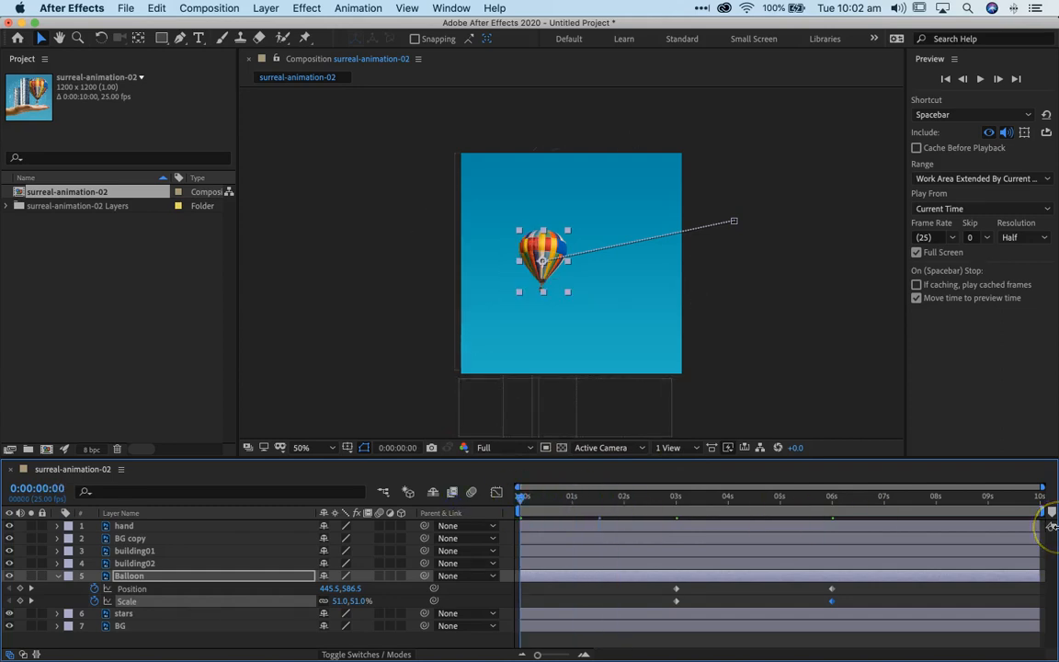
key("space")
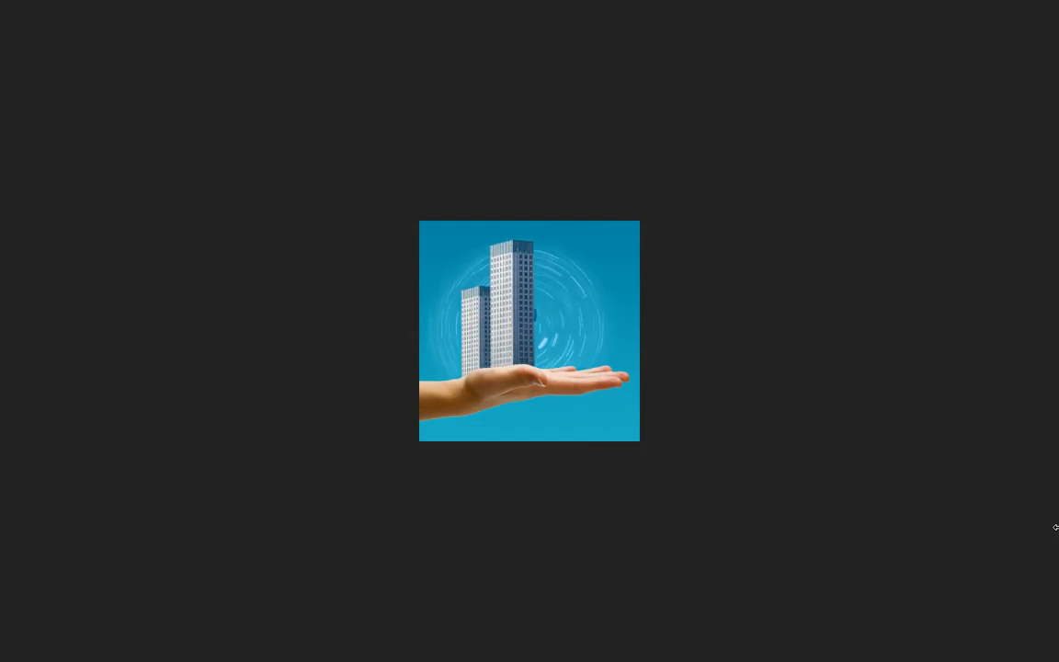
key("space")
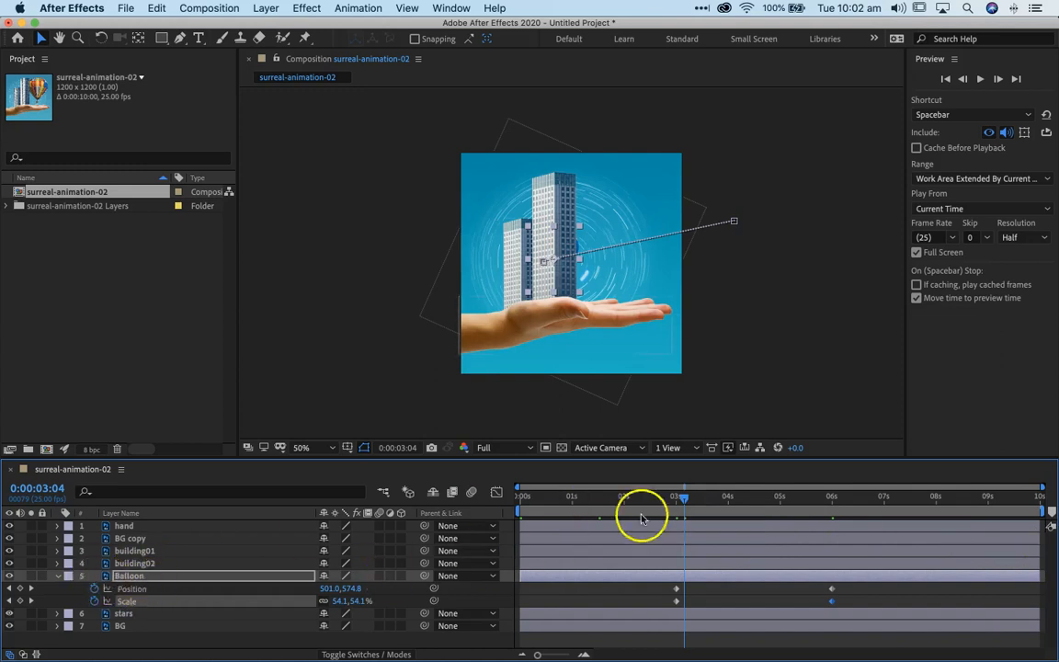
Trim the start of the Balloon layer to 0:00:03:00 and return to 0:00:00:00.
mouse_move(685, 499)
left_mouse_down()
mouse_move(705, 496)
mouse_move(673, 494)
left_mouse_up()
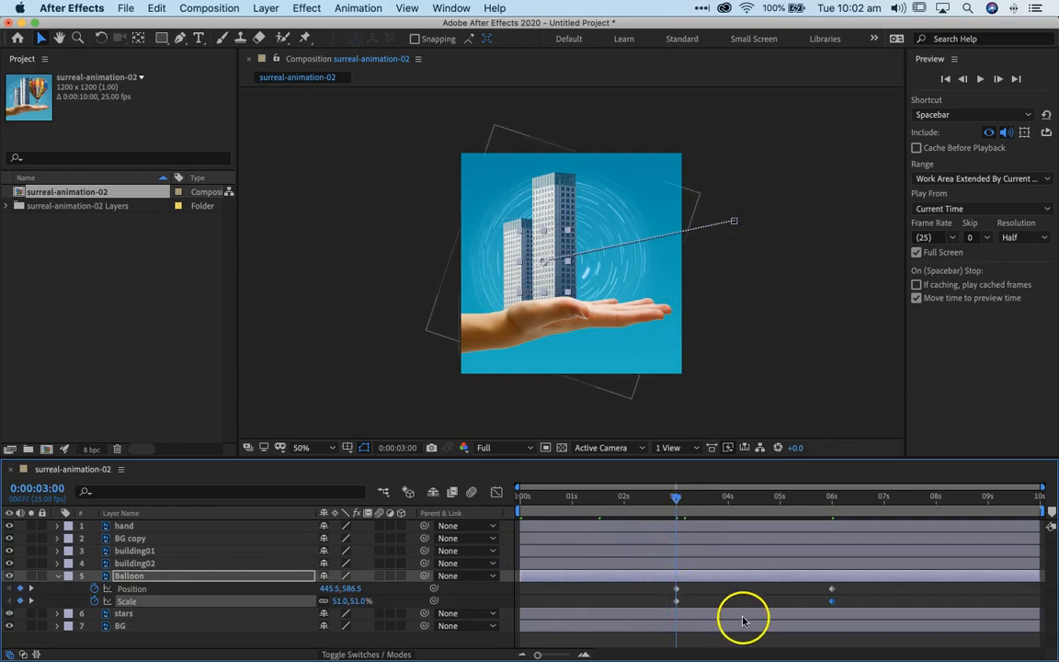
left_click(690, 582)
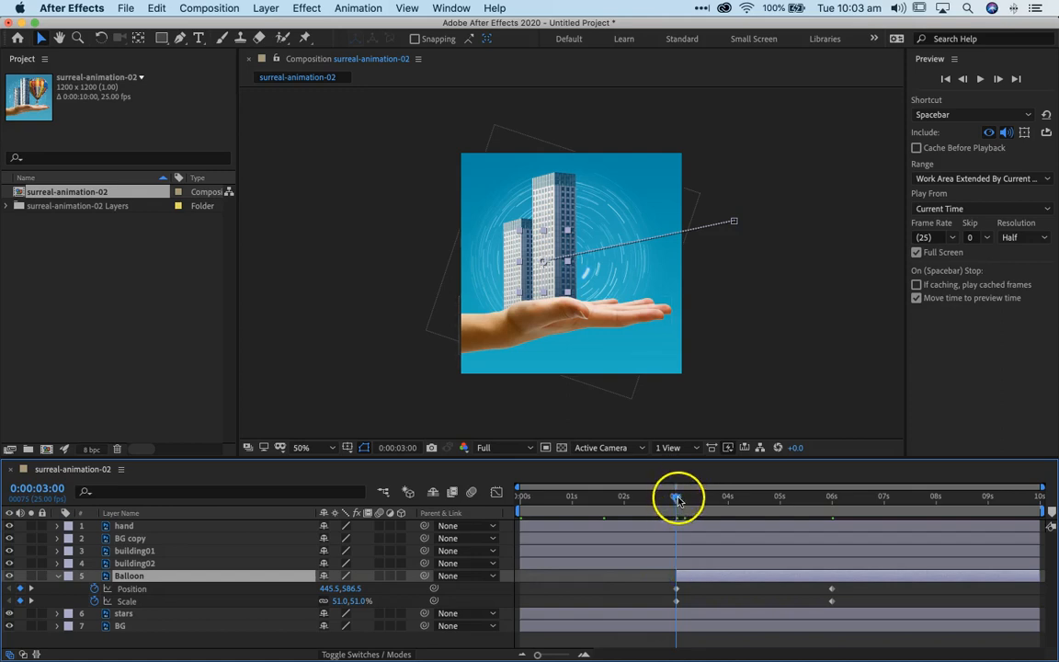
left_click_drag(676, 498, 577, 499)
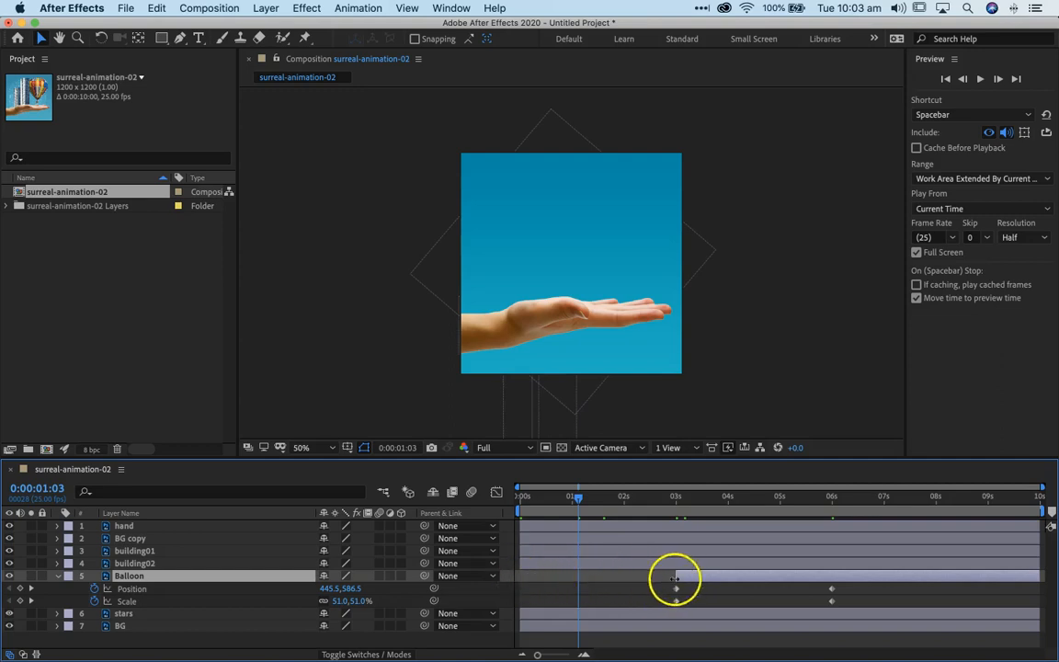
left_click_drag(572, 498, 487, 510)
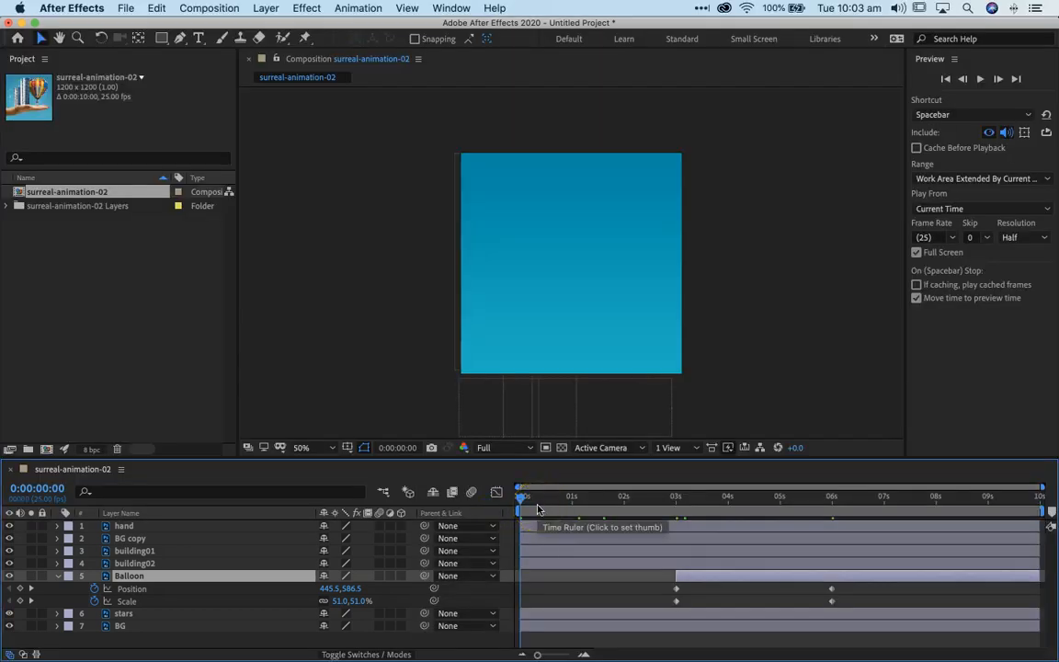
mouse_move(521, 499)
left_mouse_down()
mouse_move(849, 506)
mouse_move(1056, 544)
mouse_move(511, 517)
left_mouse_up()
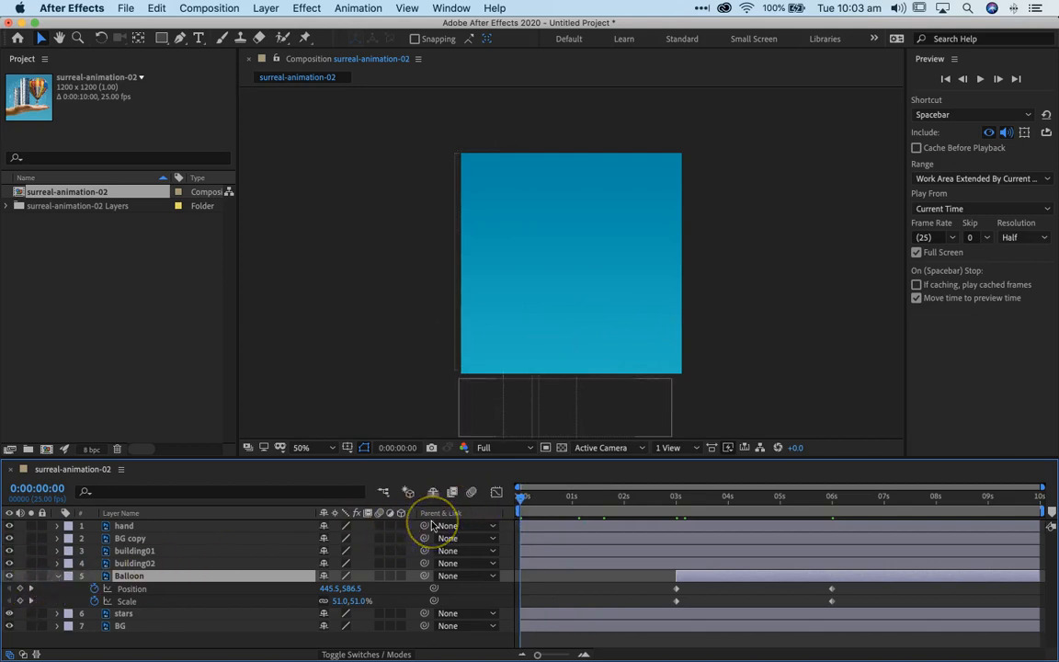
Play and scrub through the whole animation, ending at 0:00:09:24, and collapse the Balloon layer.
key("space")
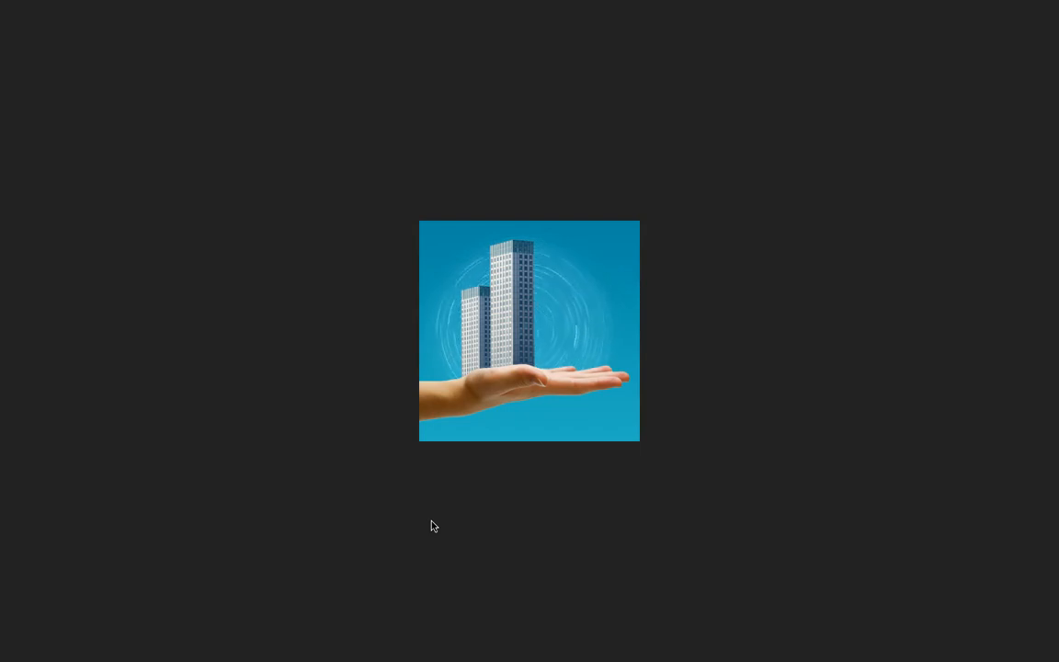
key("space")
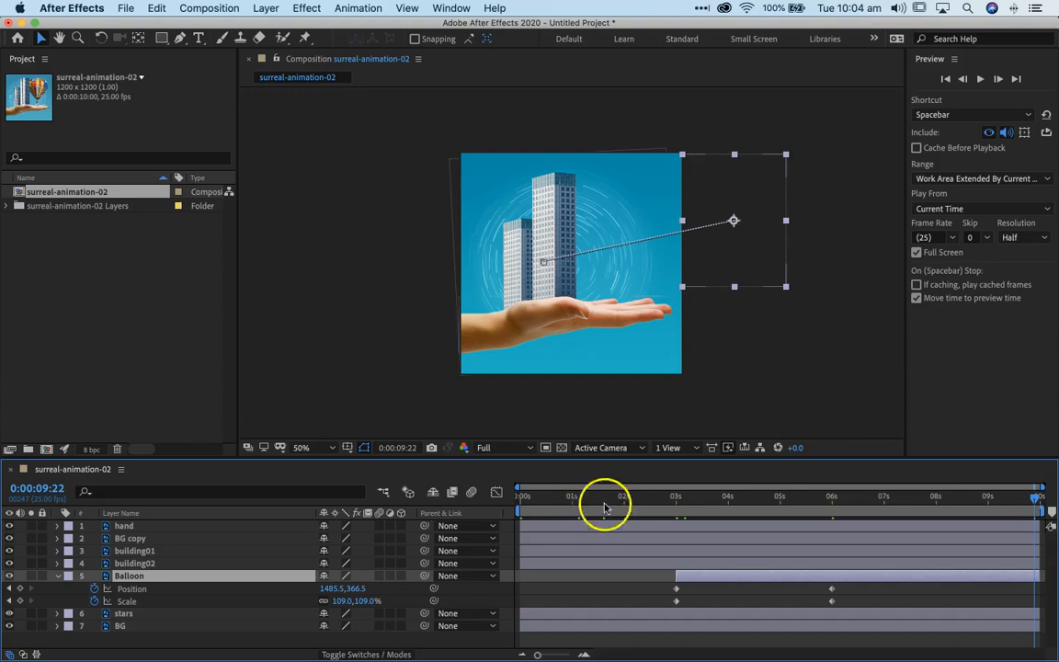
left_click_drag(525, 495, 910, 522)
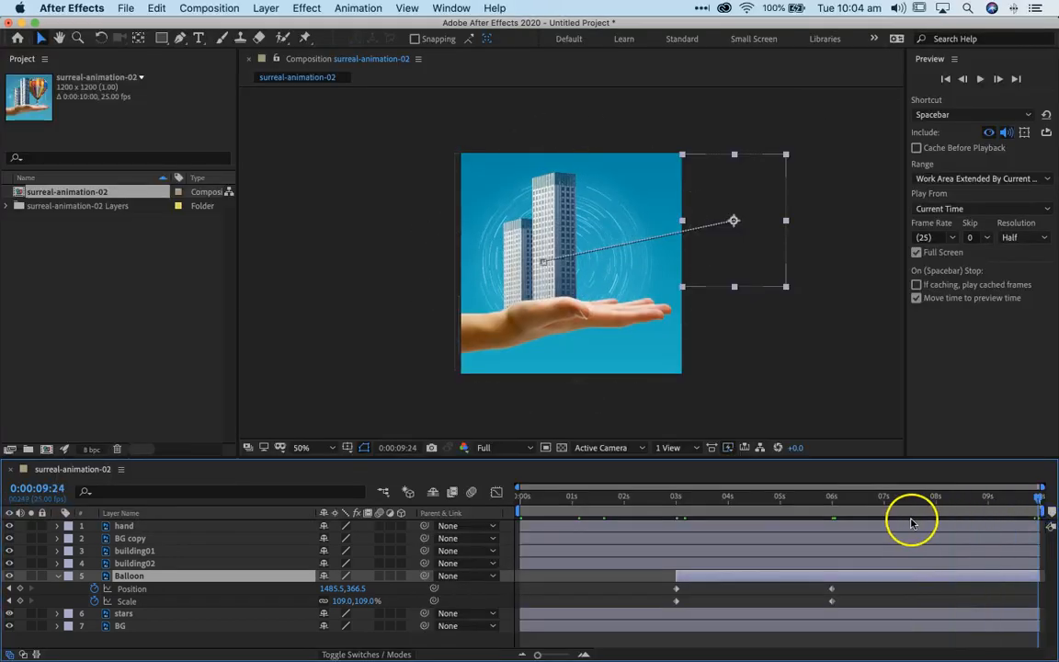
left_click(58, 576)
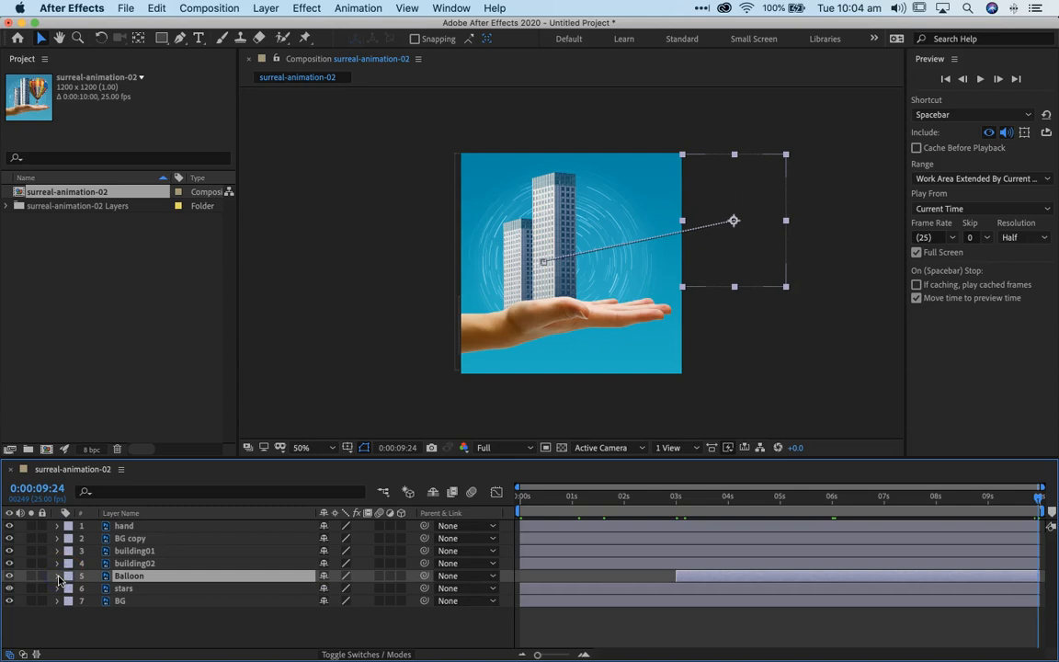